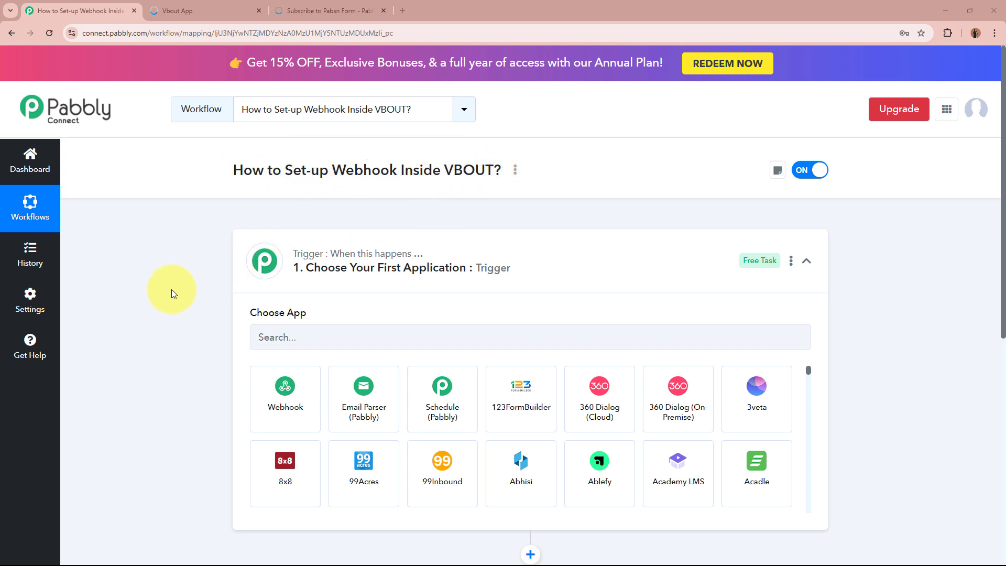
- Set the trigger app to VBOUT, found by searching 'Vbou', with the event 'New User Joined to a List'
{"action": "left_click", "coordinate": [617, 265]}
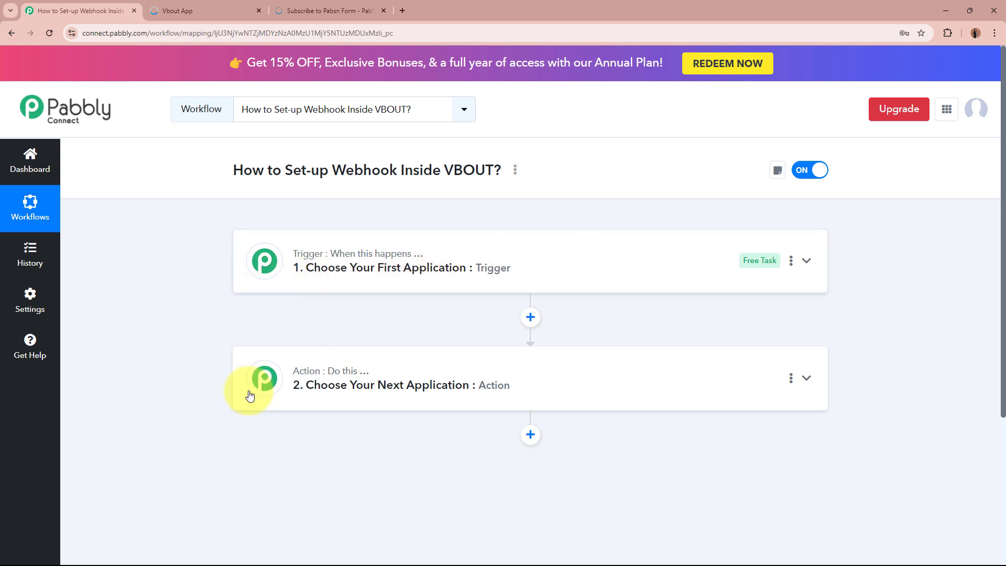
{"action": "left_click", "coordinate": [618, 277]}
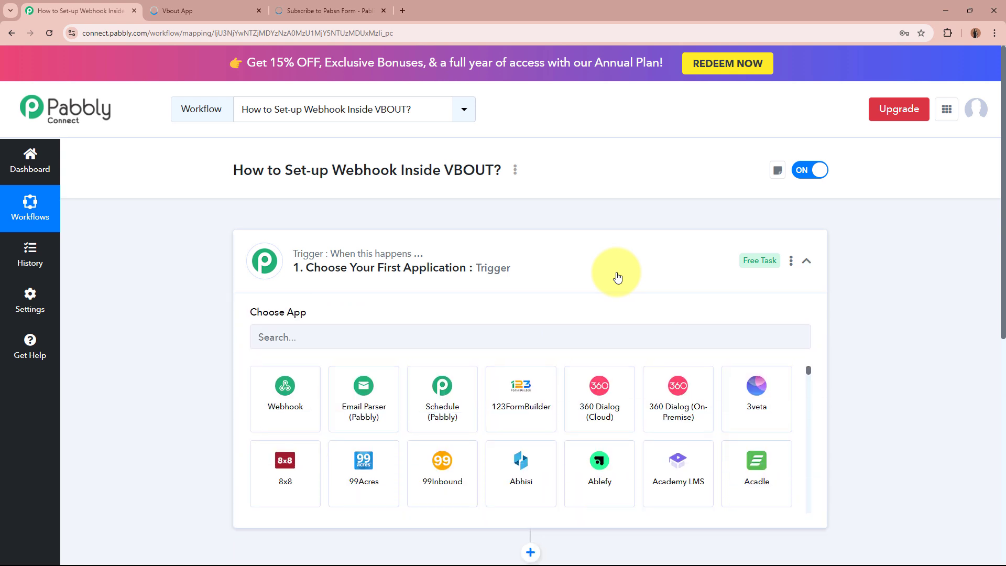
{"action": "left_click", "coordinate": [604, 332]}
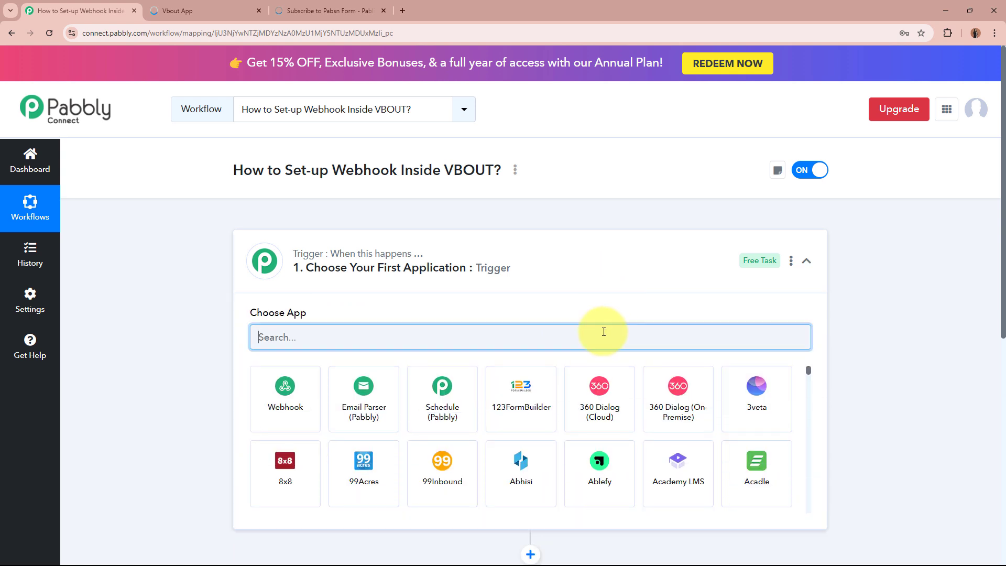
{"action": "type", "text": "Vbout"}
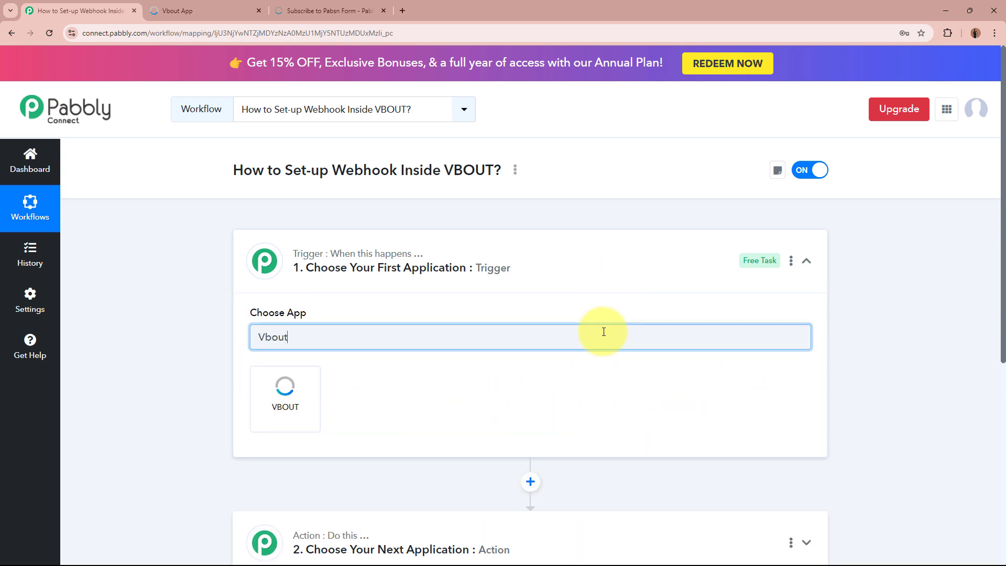
{"action": "left_click", "coordinate": [317, 408]}
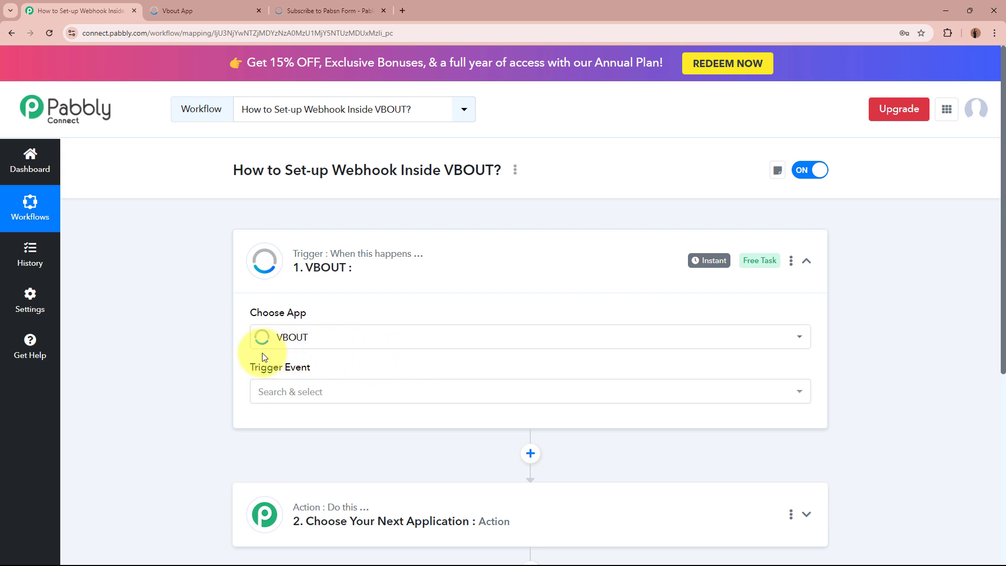
{"action": "left_click", "coordinate": [370, 393]}
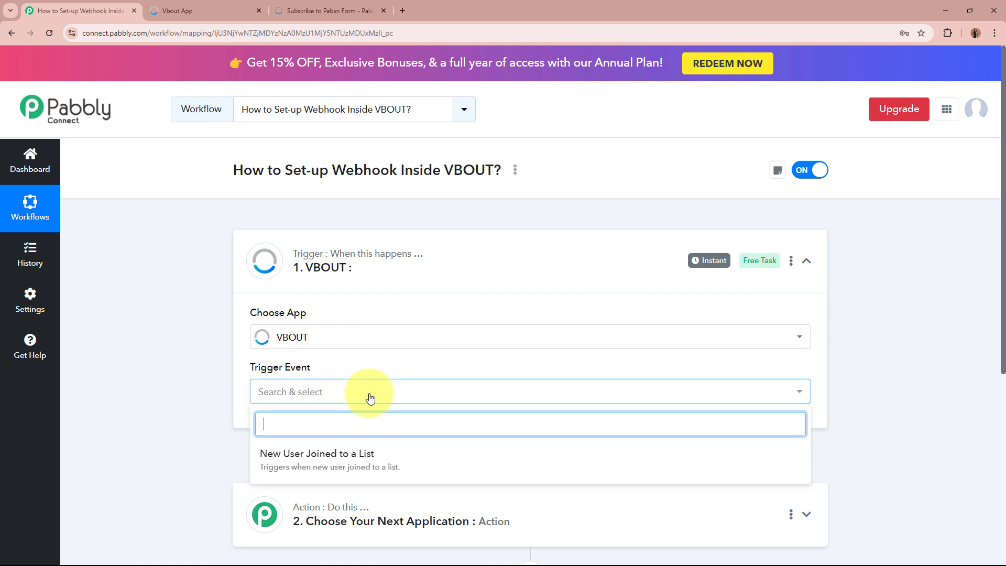
{"action": "left_click", "coordinate": [361, 454]}
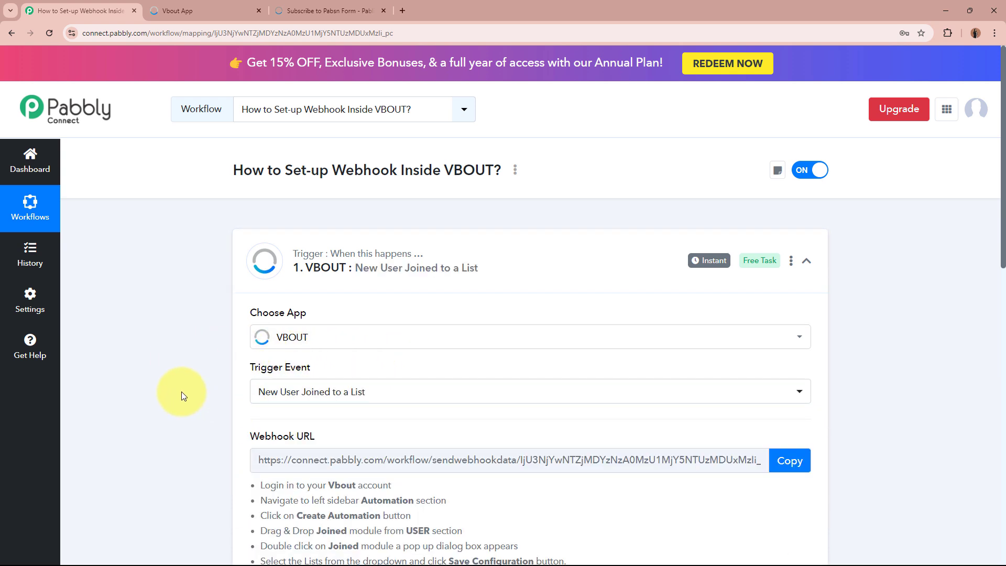
- Glance at the VBOUT contacts tab and come back to the Pabbly workflow
{"action": "left_click", "coordinate": [338, 390]}
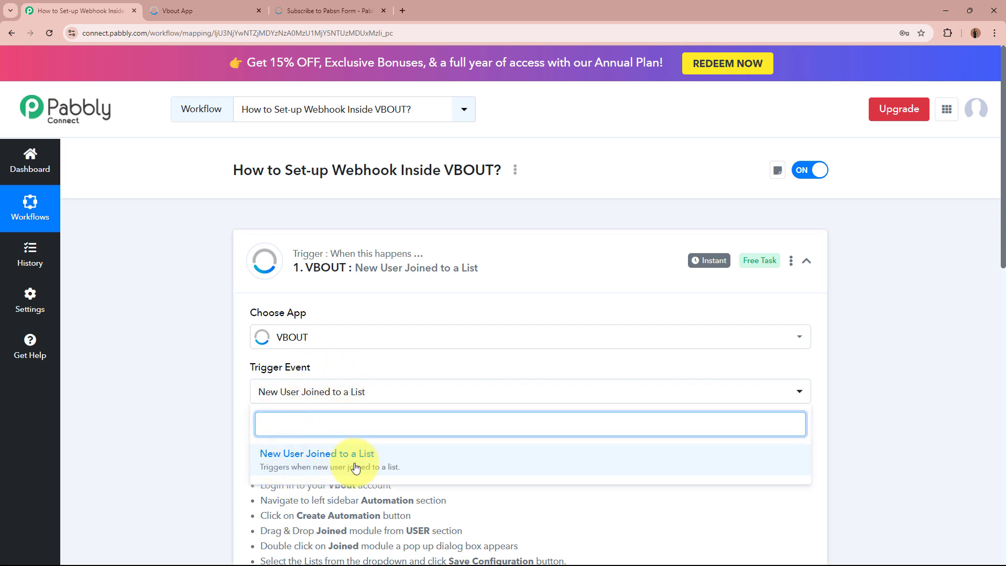
{"action": "left_click", "coordinate": [215, 13]}
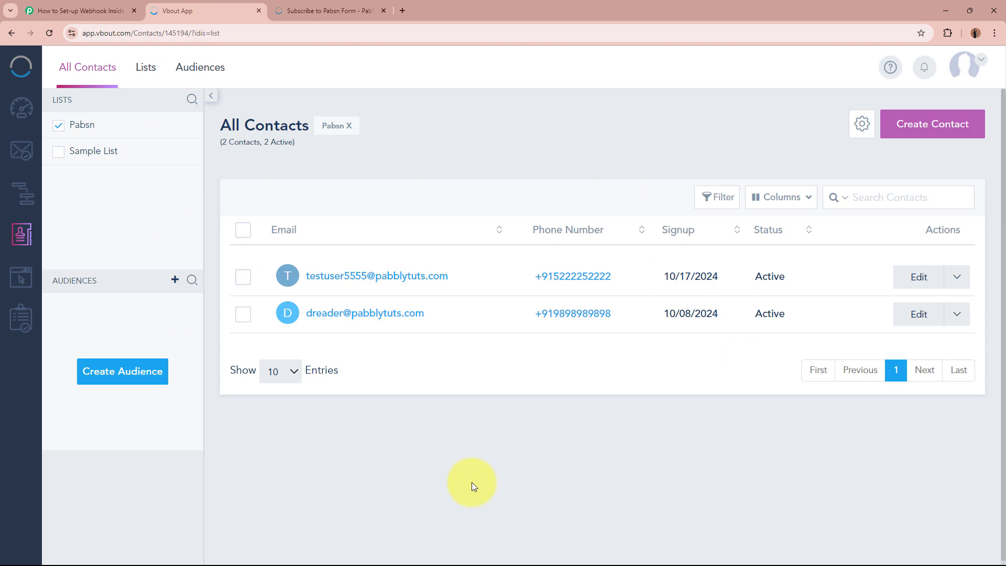
{"action": "left_click", "coordinate": [73, 10]}
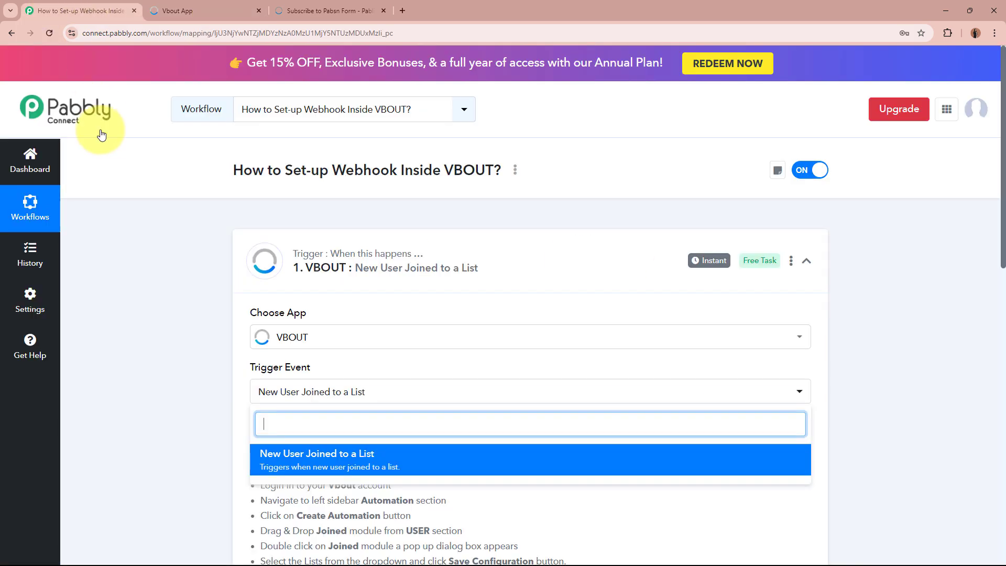
{"action": "left_click", "coordinate": [141, 371]}
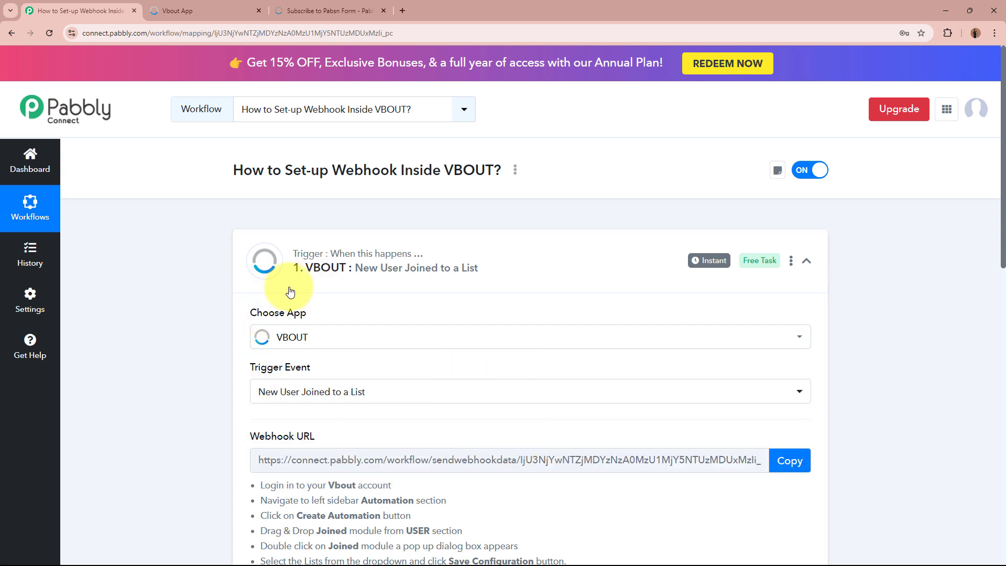
- Review the webhook setup instructions and copy the VBOUT trigger's webhook URL
{"action": "scroll", "coordinate": [208, 384], "scroll_direction": "down", "scroll_amount": 3}
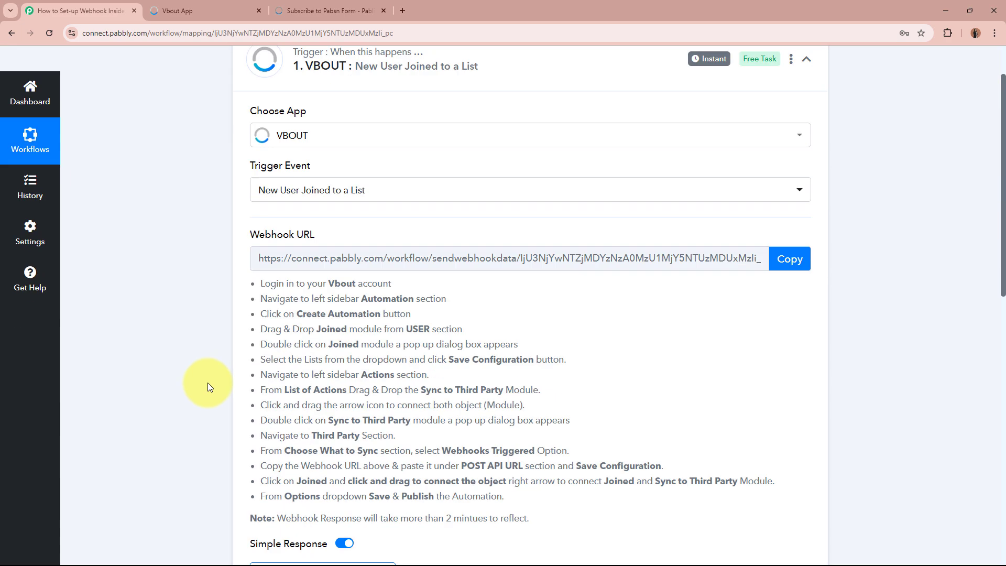
{"action": "scroll", "coordinate": [207, 383], "scroll_direction": "down", "scroll_amount": 1}
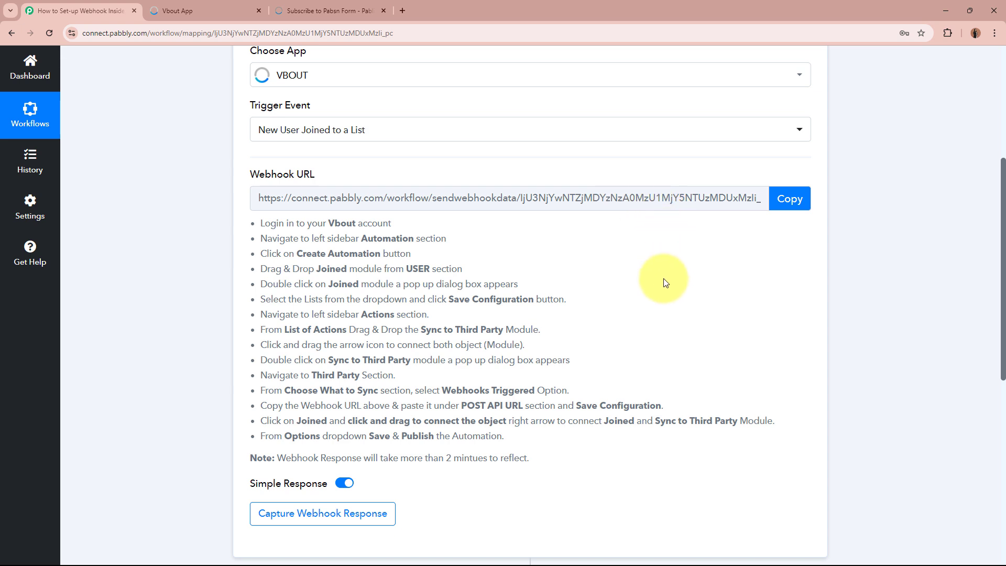
{"action": "scroll", "coordinate": [665, 283], "scroll_direction": "up", "scroll_amount": 2}
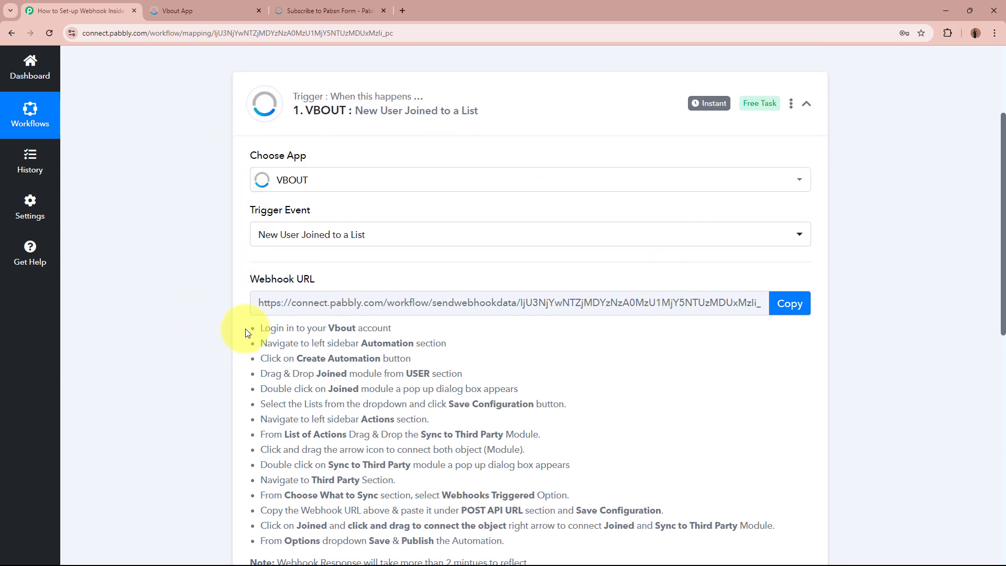
{"action": "left_click_drag", "start_coordinate": [260, 326], "coordinate": [628, 541]}
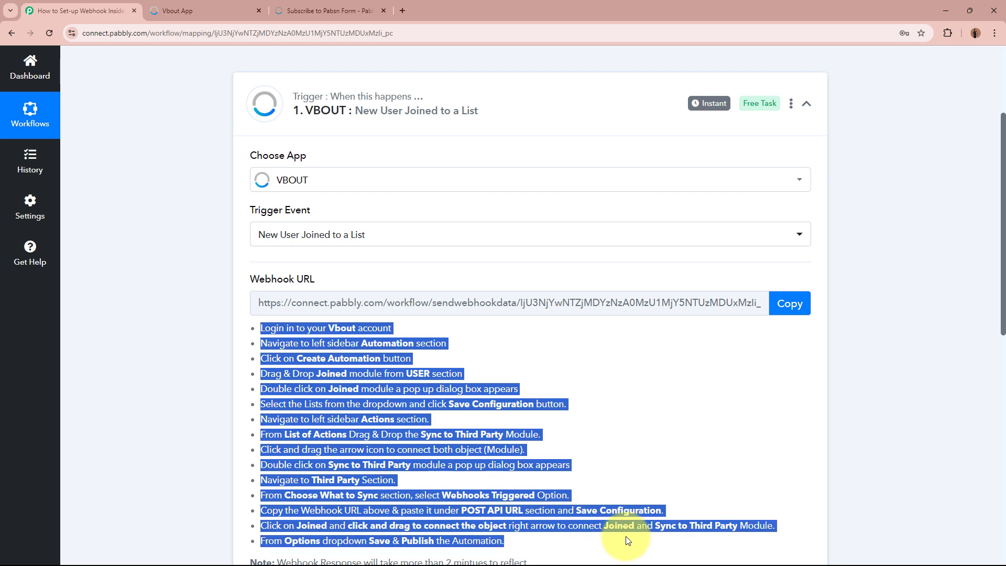
{"action": "left_click", "coordinate": [617, 509]}
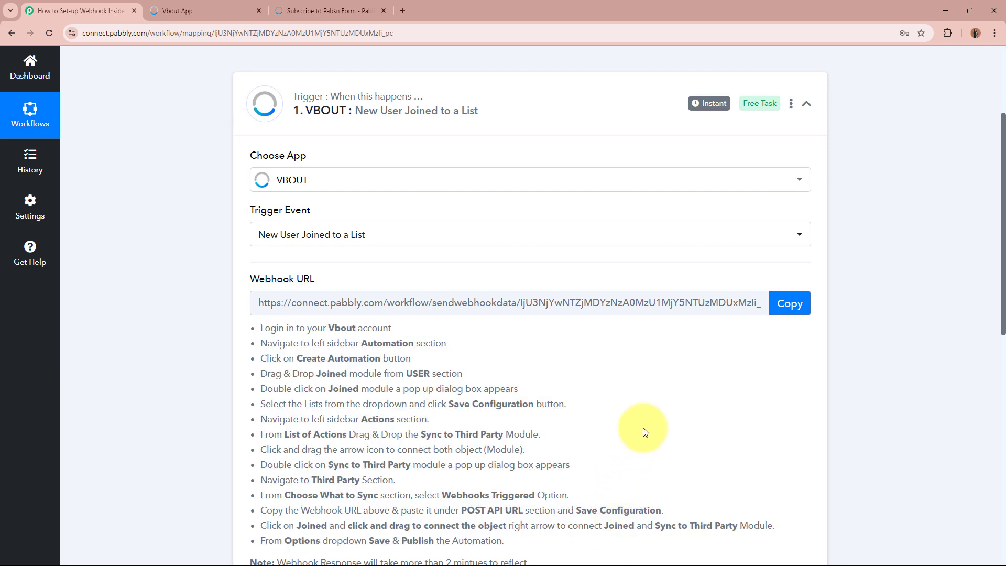
{"action": "left_click", "coordinate": [789, 303]}
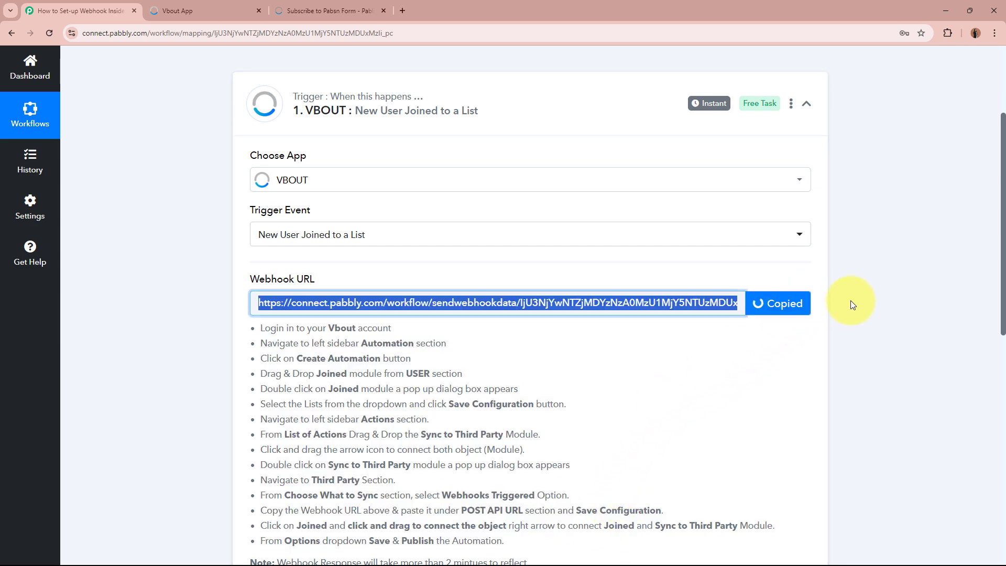
- Go through the first setup instructions: create an automation, add Joined and Sync to Third Party modules
{"action": "scroll", "coordinate": [851, 305], "scroll_direction": "down", "scroll_amount": 2}
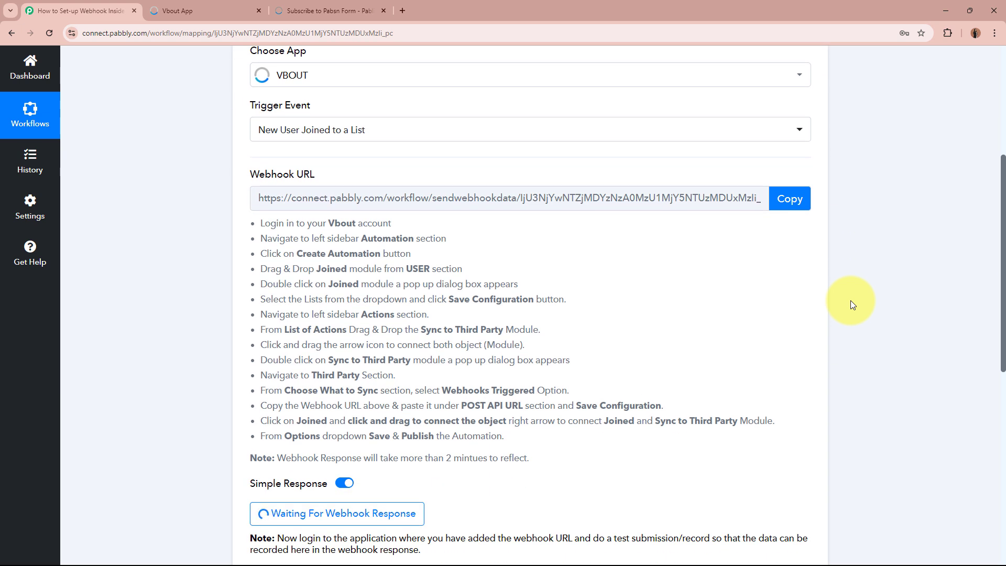
{"action": "left_click_drag", "start_coordinate": [259, 224], "coordinate": [401, 233]}
{"action": "left_click_drag", "start_coordinate": [264, 241], "coordinate": [448, 239]}
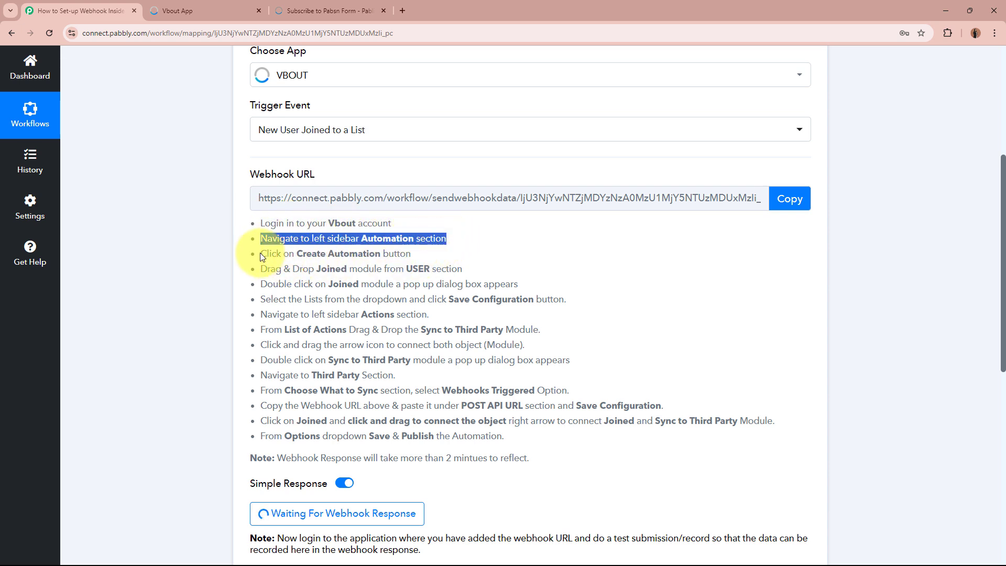
{"action": "left_click_drag", "start_coordinate": [259, 255], "coordinate": [418, 257]}
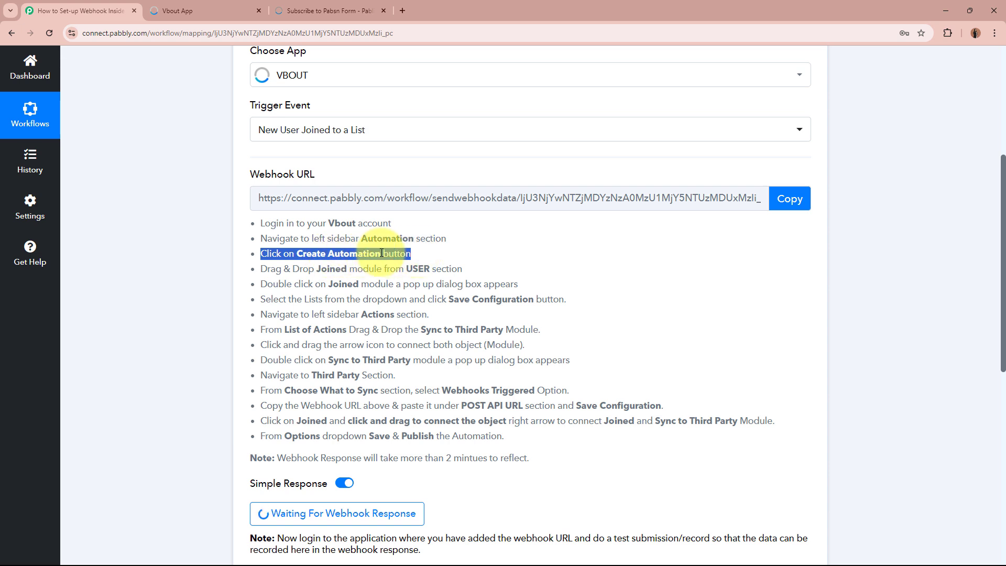
{"action": "left_click_drag", "start_coordinate": [260, 269], "coordinate": [451, 269]}
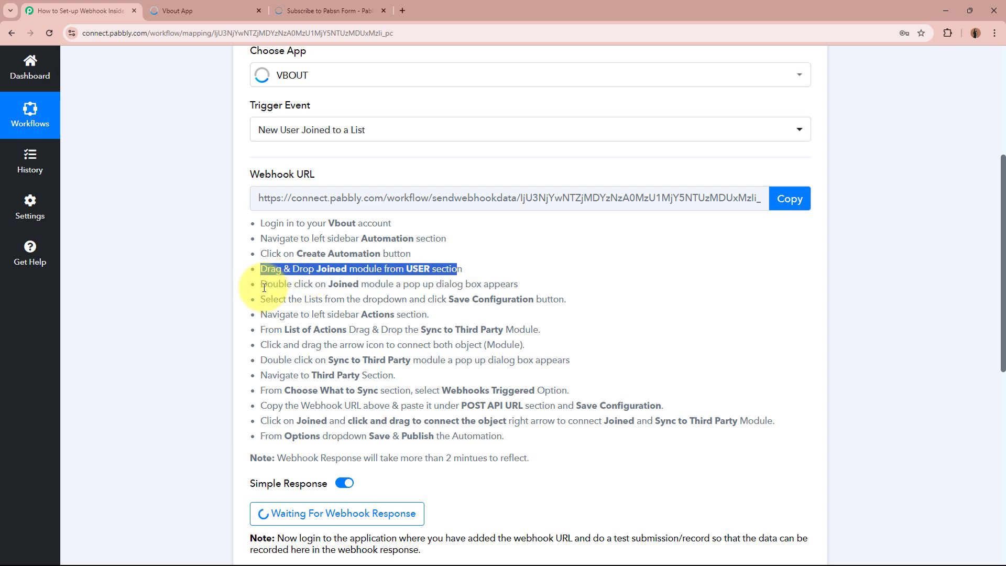
{"action": "left_click_drag", "start_coordinate": [261, 284], "coordinate": [513, 284]}
{"action": "left_click_drag", "start_coordinate": [265, 302], "coordinate": [571, 303]}
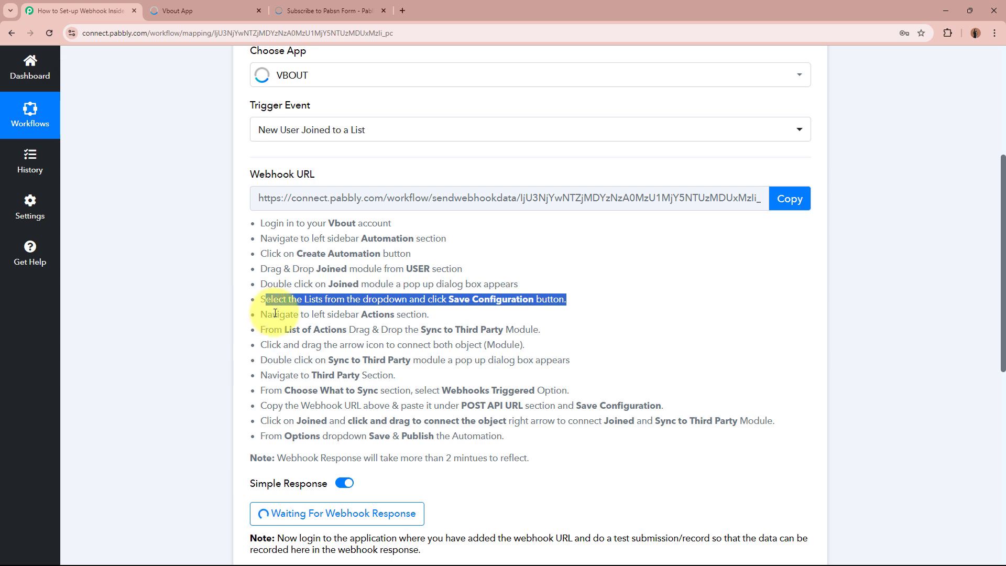
{"action": "left_click_drag", "start_coordinate": [272, 314], "coordinate": [427, 314]}
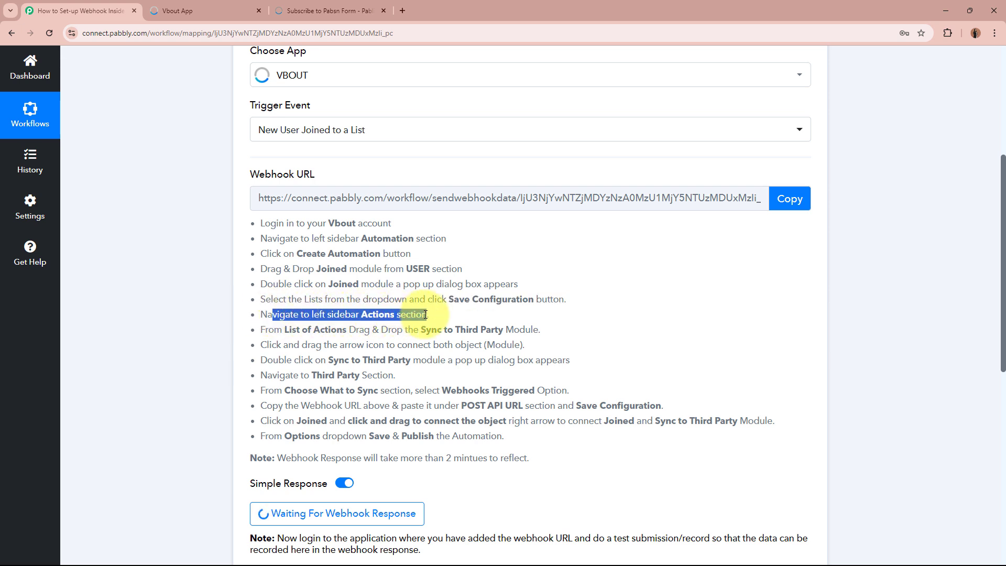
{"action": "left_click_drag", "start_coordinate": [269, 329], "coordinate": [536, 330]}
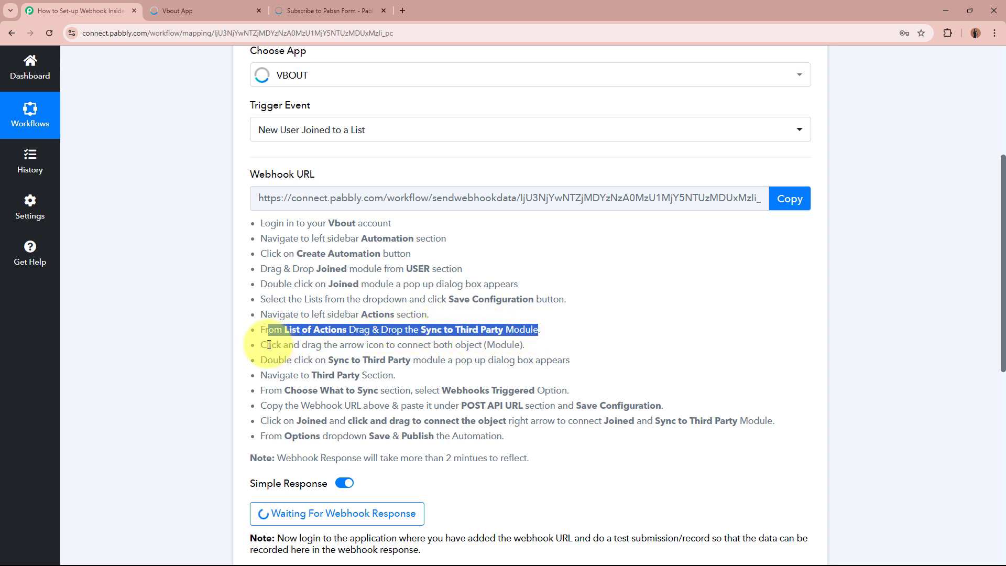
{"action": "left_click_drag", "start_coordinate": [268, 345], "coordinate": [527, 348]}
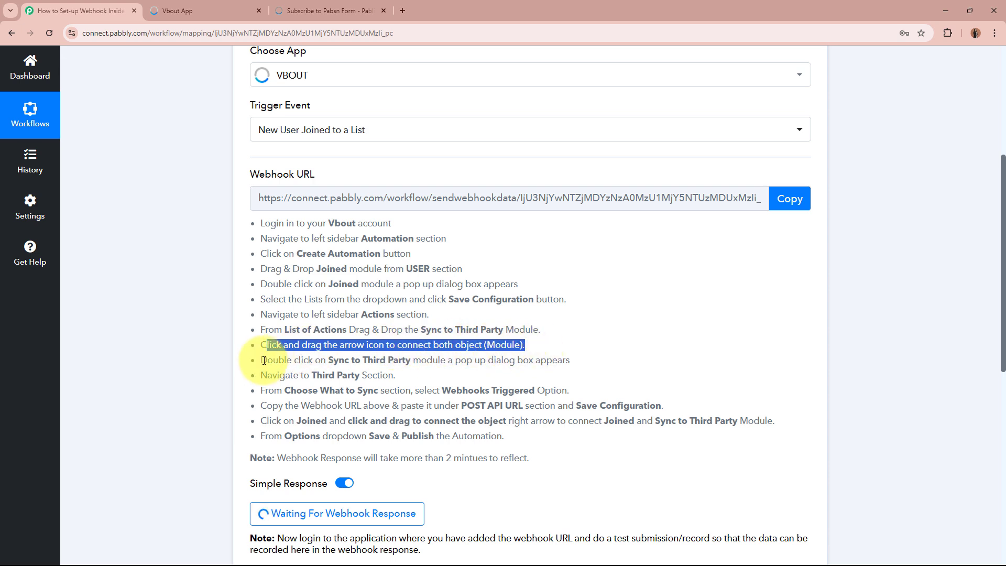
{"action": "left_click_drag", "start_coordinate": [261, 361], "coordinate": [557, 361]}
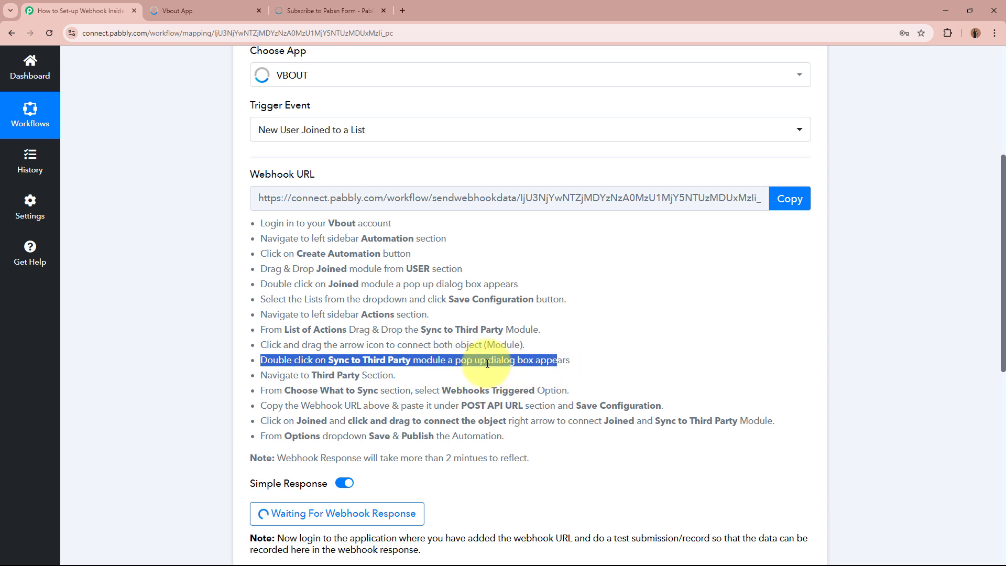
{"action": "left_click_drag", "start_coordinate": [262, 374], "coordinate": [403, 375]}
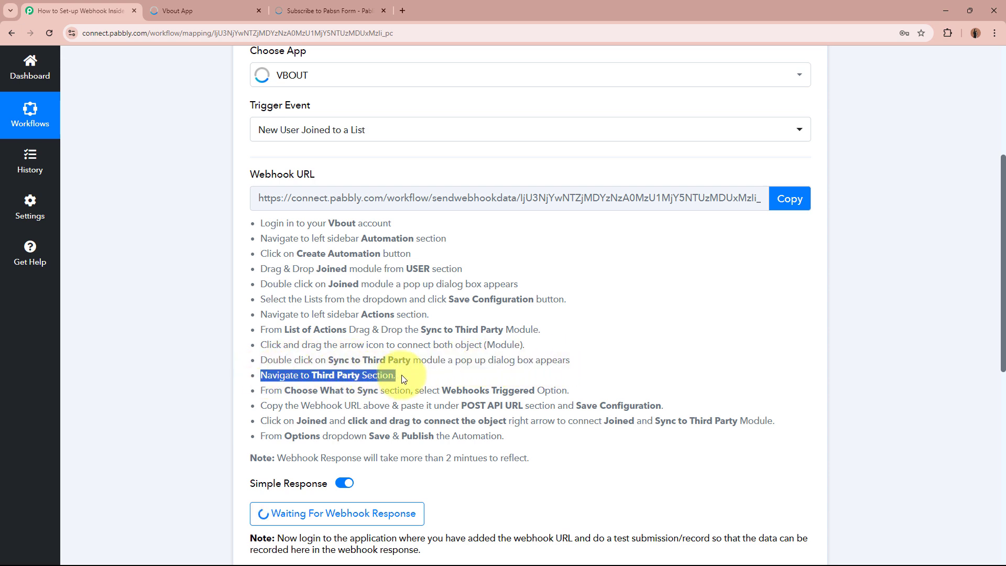
- Go over the remaining instructions: paste the webhook URL, link the modules, save and publish
{"action": "scroll", "coordinate": [393, 366], "scroll_direction": "down", "scroll_amount": 2}
{"action": "left_click_drag", "start_coordinate": [274, 286], "coordinate": [574, 286]}
{"action": "left_click_drag", "start_coordinate": [252, 300], "coordinate": [656, 302]}
{"action": "left_click_drag", "start_coordinate": [262, 319], "coordinate": [759, 317]}
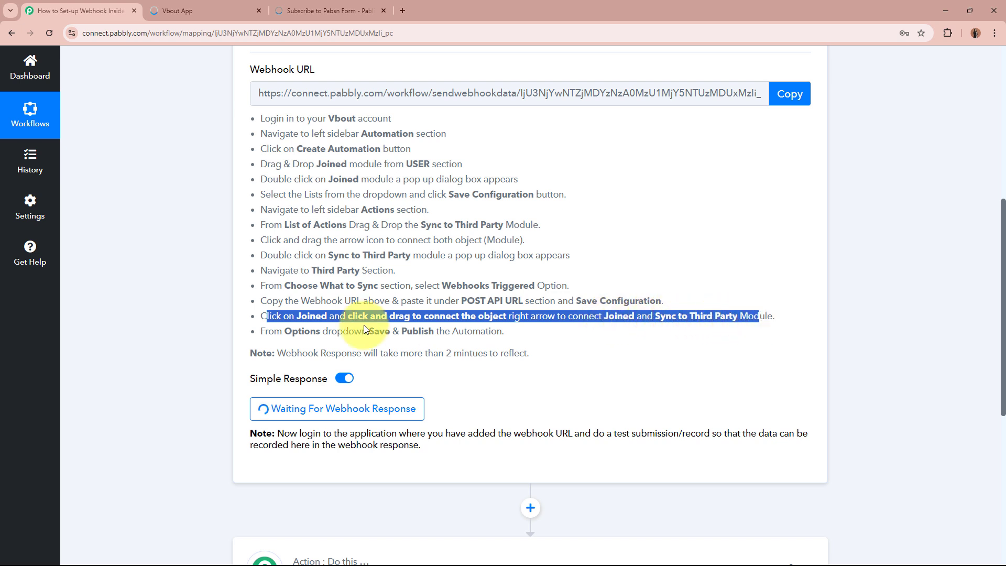
{"action": "left_click_drag", "start_coordinate": [273, 332], "coordinate": [522, 336]}
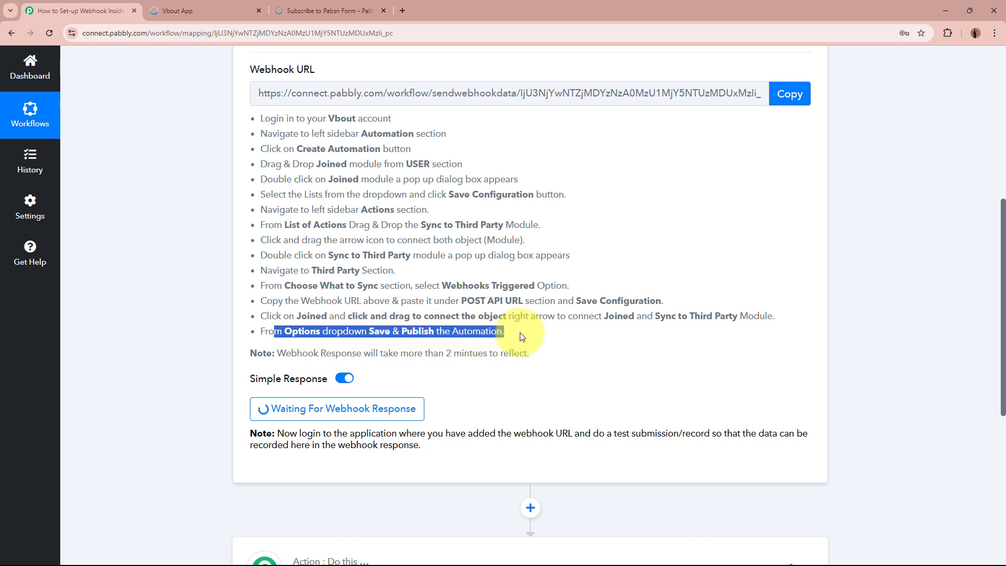
{"action": "left_click", "coordinate": [521, 336]}
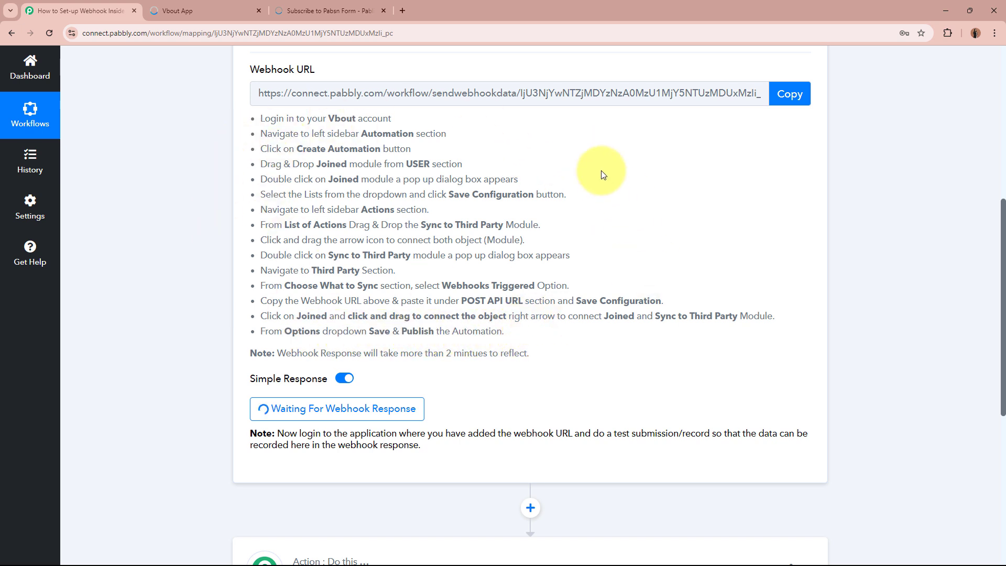
{"action": "scroll", "coordinate": [215, 173], "scroll_direction": "up", "scroll_amount": 6}
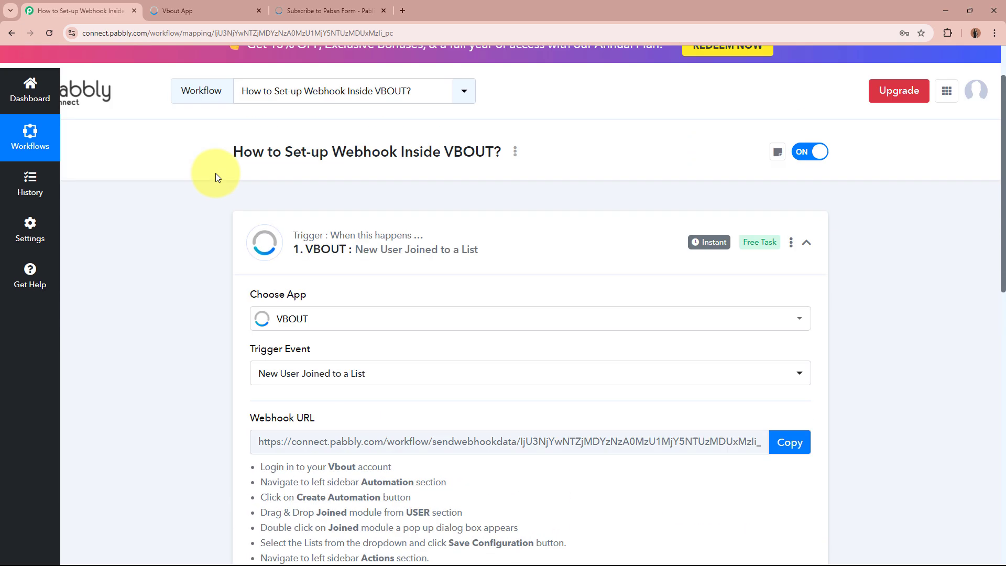
- In VBOUT's Automation section, create a new draft, 'My Untitled Automation 3'
{"action": "left_click", "coordinate": [173, 6]}
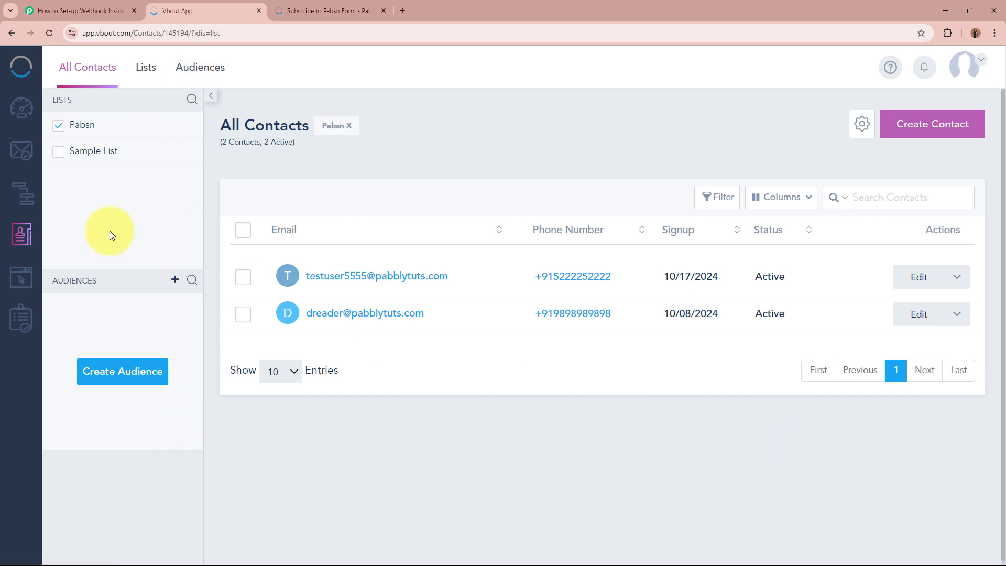
{"action": "left_click", "coordinate": [27, 202]}
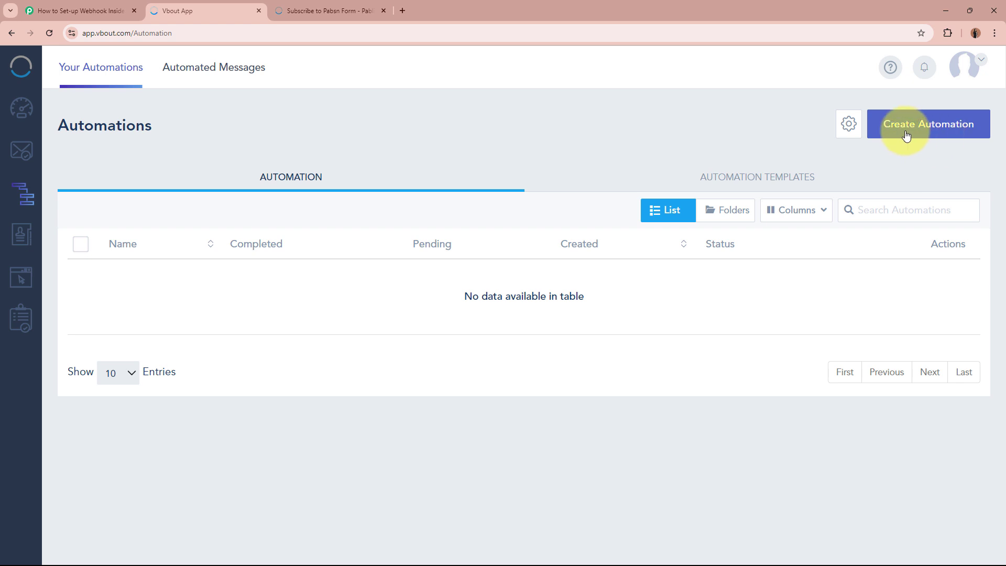
{"action": "left_click", "coordinate": [953, 133]}
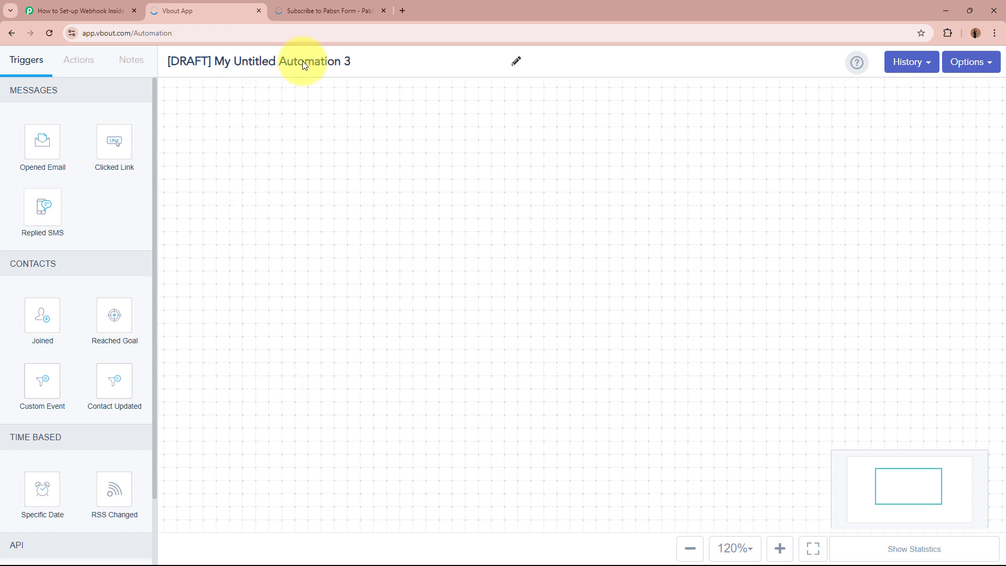
- Rename the automation to 'Testing Webhook' and place a Joined trigger on the canvas
{"action": "left_click", "coordinate": [517, 62]}
{"action": "left_click_drag", "start_coordinate": [406, 58], "coordinate": [159, 49]}
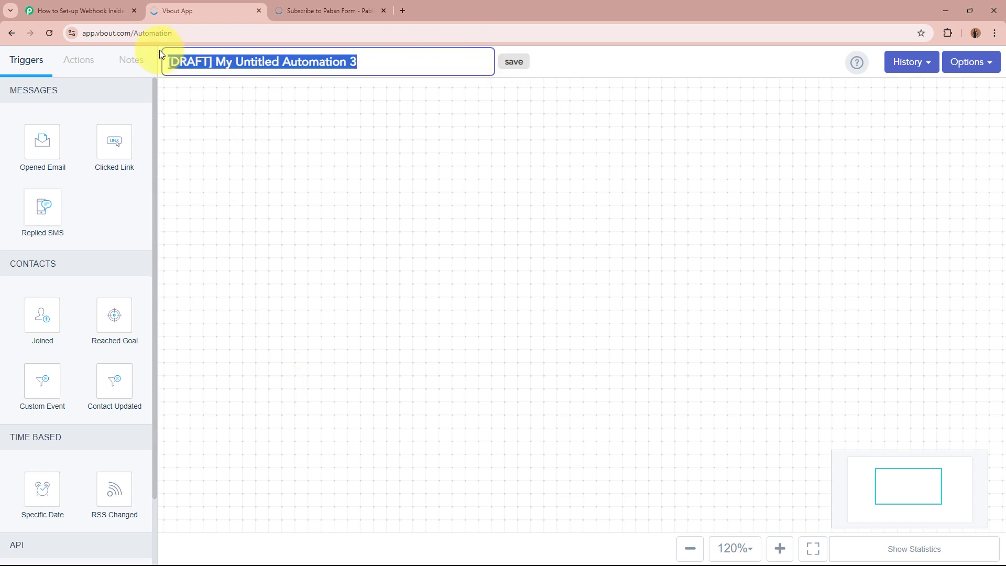
{"action": "type", "text": "Testing Webhook"}
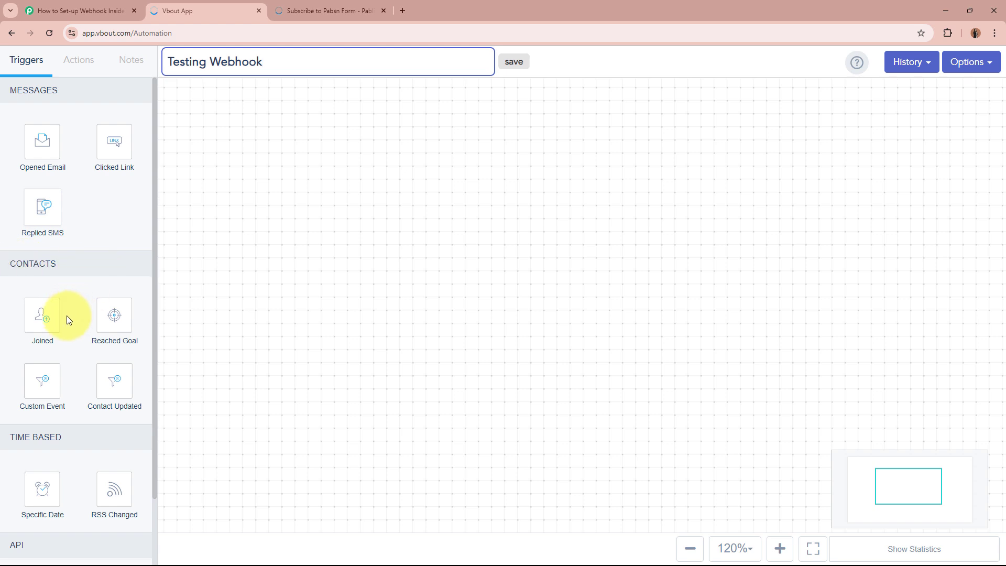
{"action": "left_click_drag", "start_coordinate": [41, 316], "coordinate": [568, 199]}
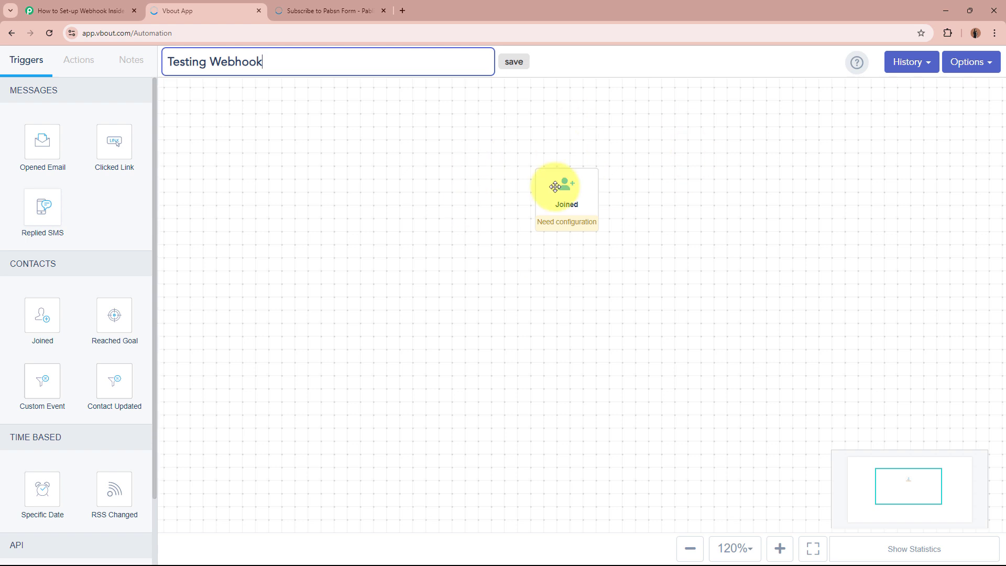
- Set the Joined trigger's target list to Pabsn, save it, and show the available actions
{"action": "left_click", "coordinate": [565, 194]}
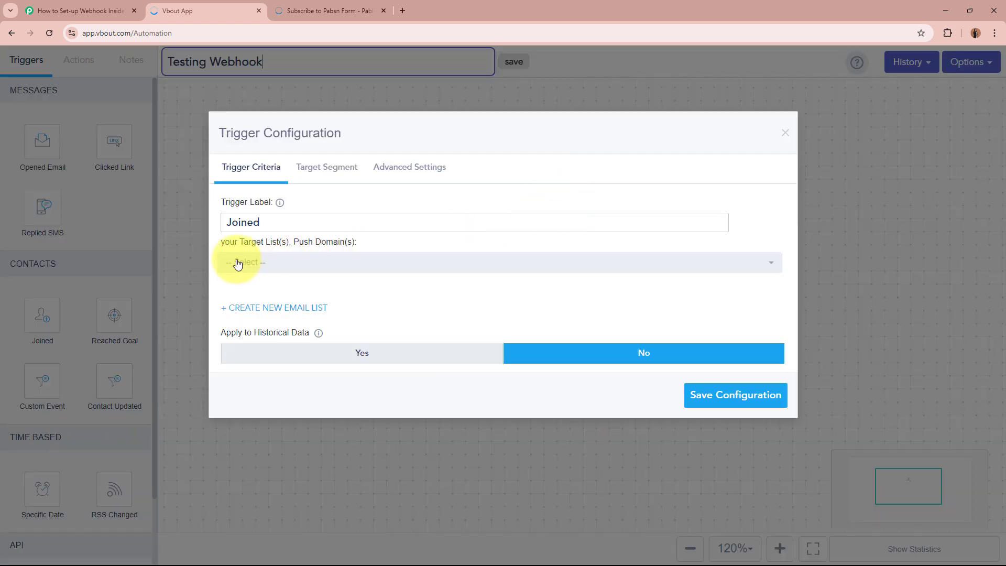
{"action": "left_click", "coordinate": [373, 263]}
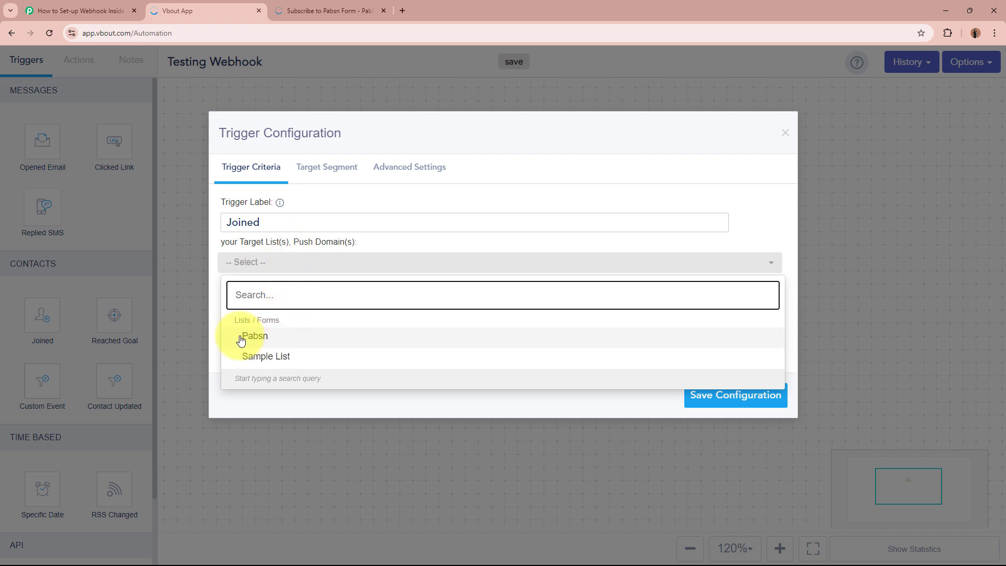
{"action": "left_click", "coordinate": [264, 344]}
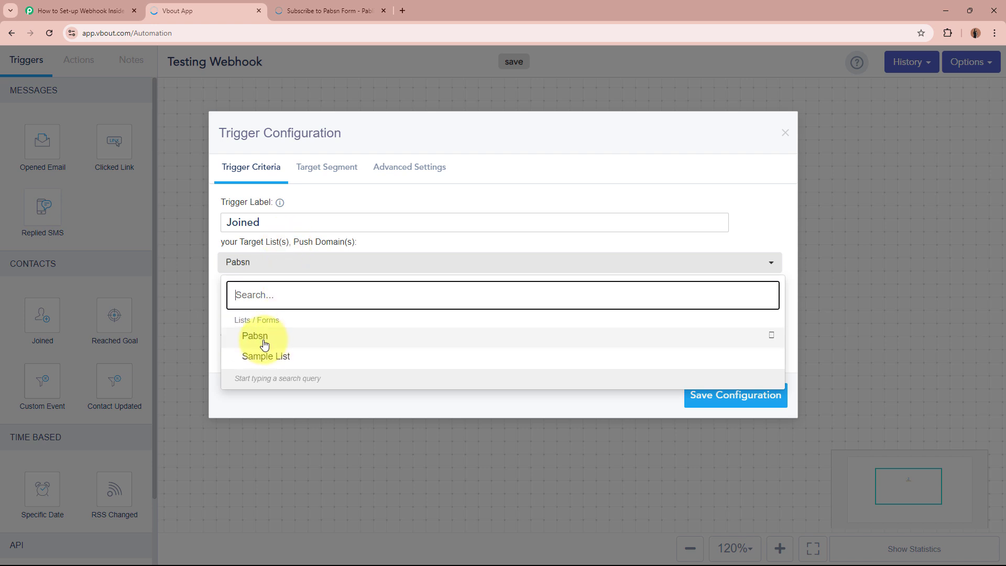
{"action": "left_click", "coordinate": [475, 401]}
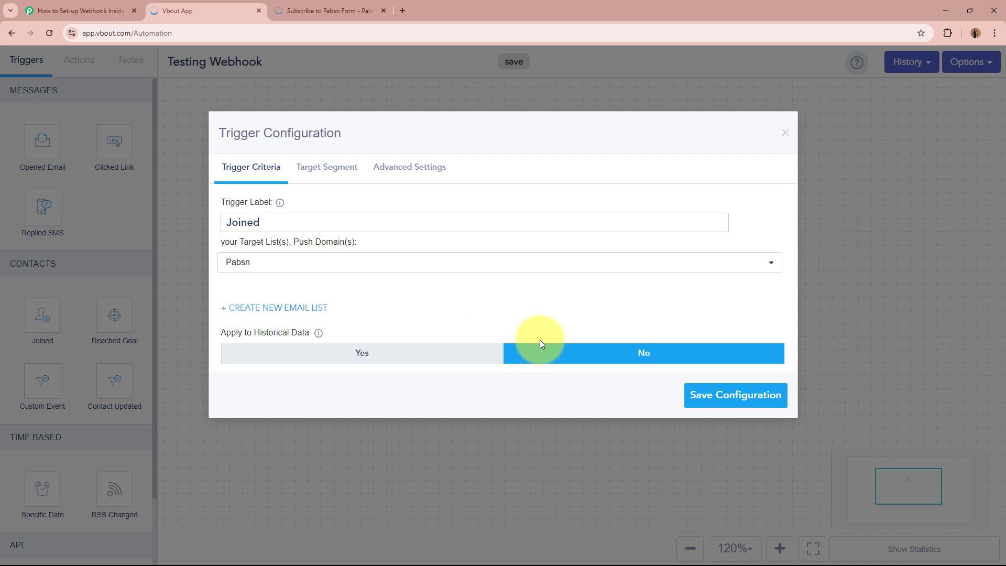
{"action": "left_click", "coordinate": [748, 399]}
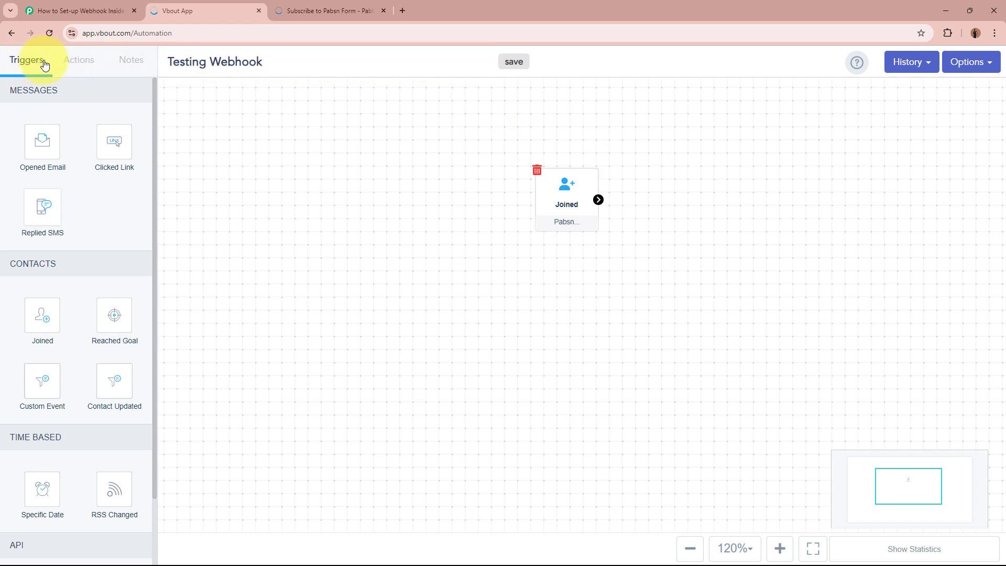
{"action": "left_click", "coordinate": [88, 67]}
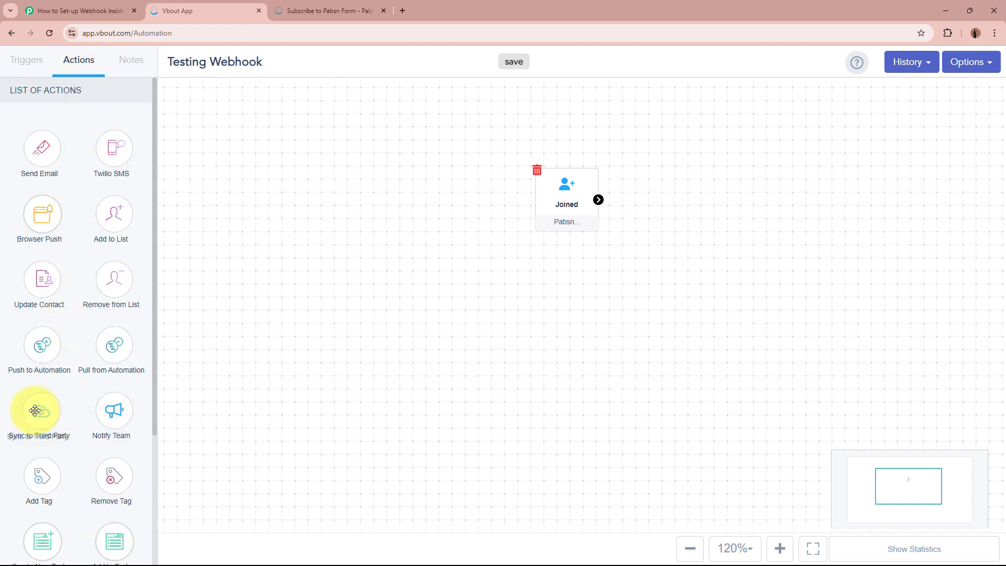
- Add a Sync to Third Party step below Joined using the pasted Pabbly webhook URL, and save it
{"action": "left_click_drag", "start_coordinate": [35, 409], "coordinate": [556, 299]}
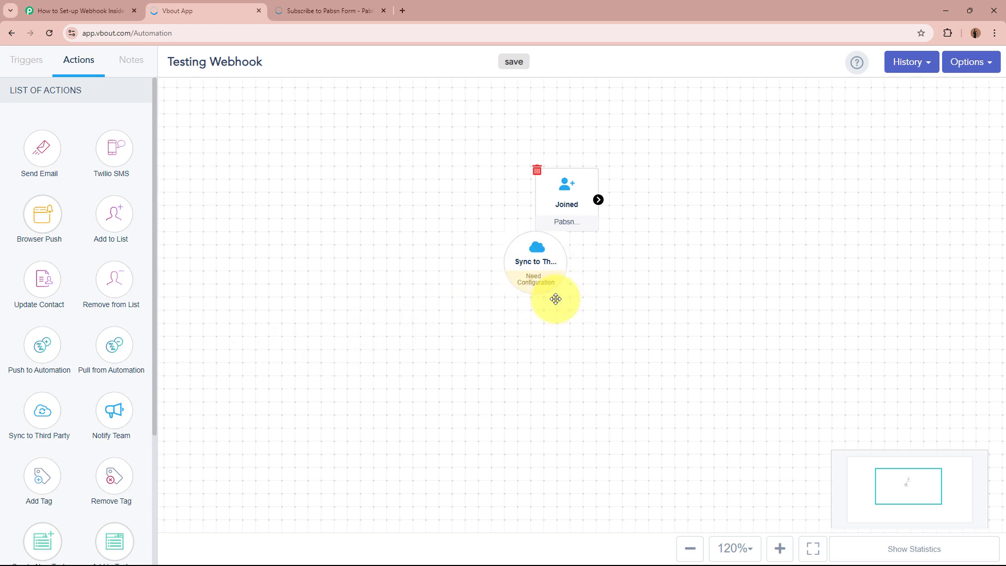
{"action": "left_click_drag", "start_coordinate": [526, 268], "coordinate": [555, 327]}
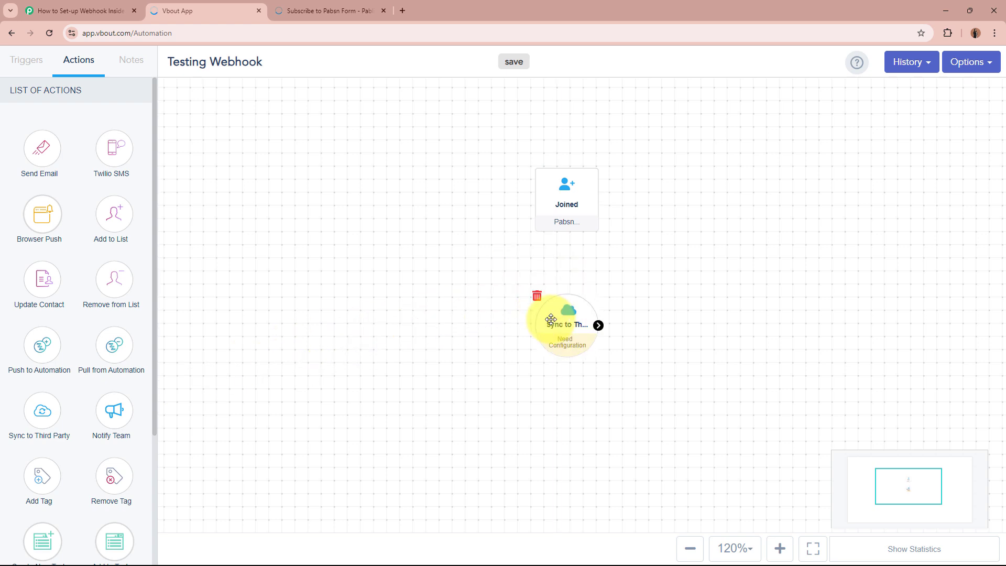
{"action": "left_click", "coordinate": [567, 327]}
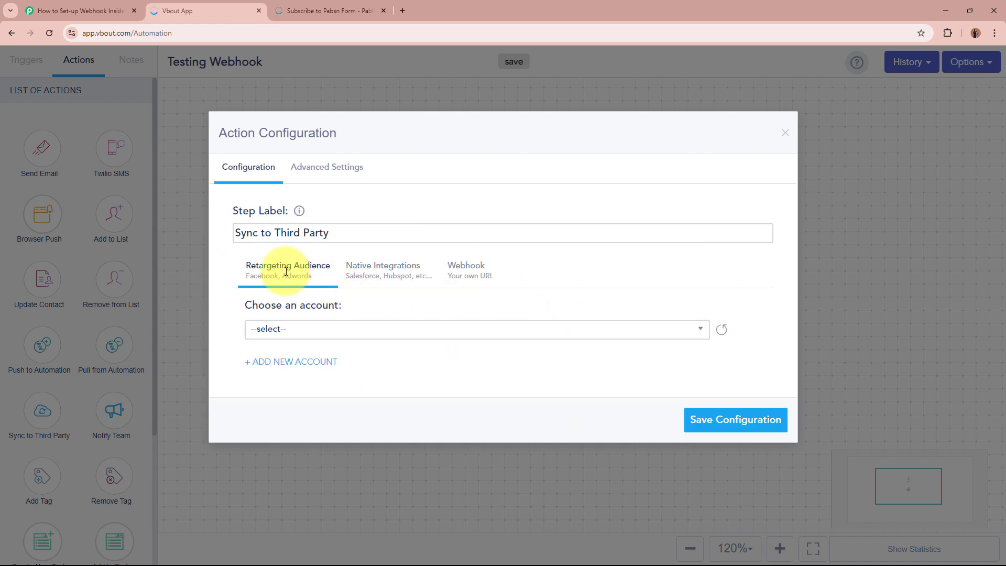
{"action": "left_click", "coordinate": [471, 276]}
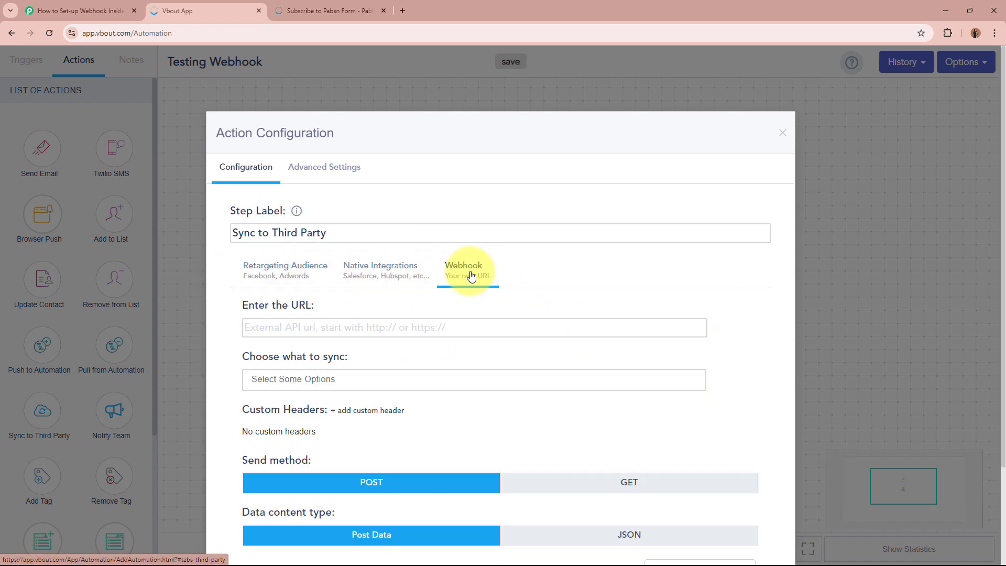
{"action": "left_click", "coordinate": [404, 330]}
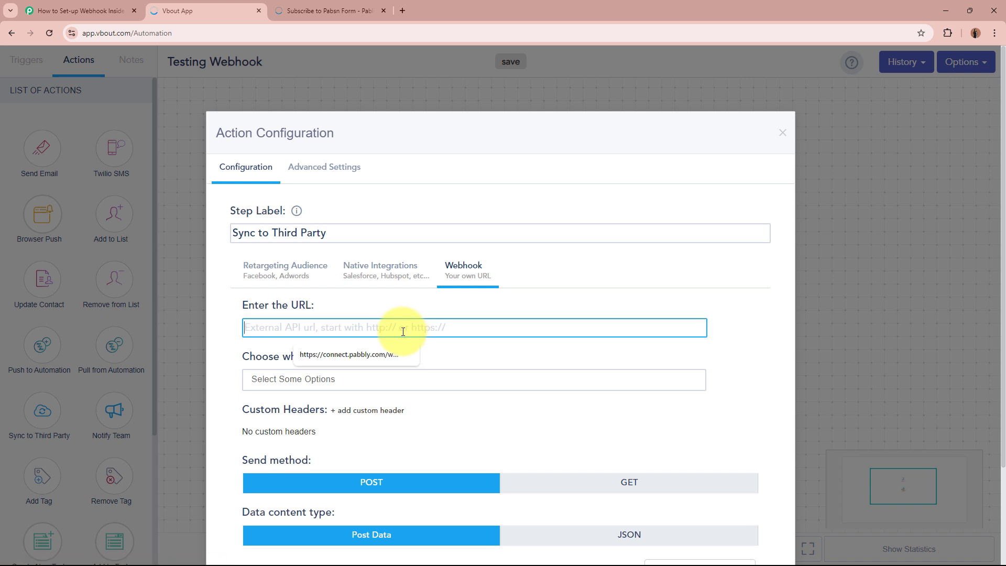
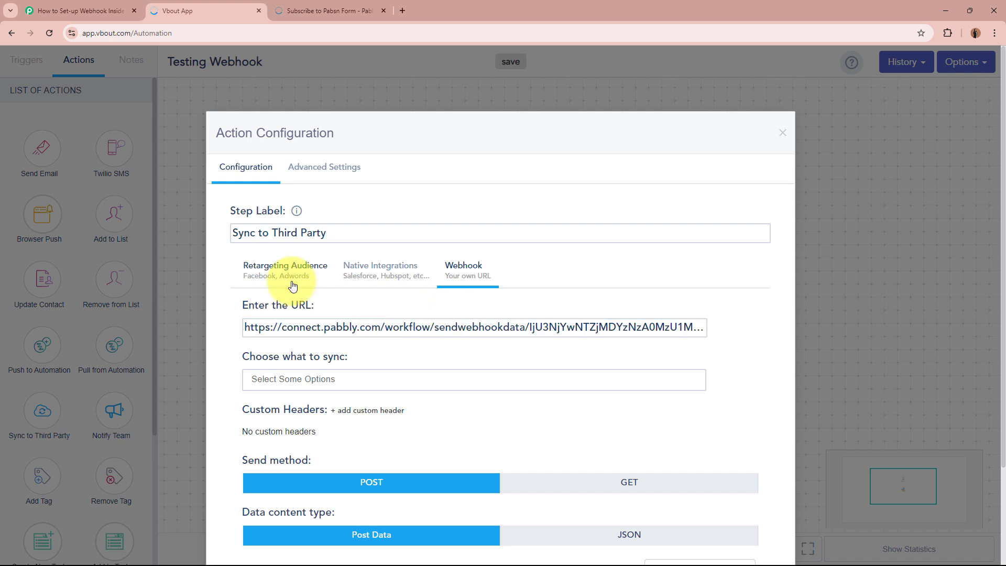
{"action": "scroll", "coordinate": [339, 299], "scroll_direction": "down", "scroll_amount": 2}
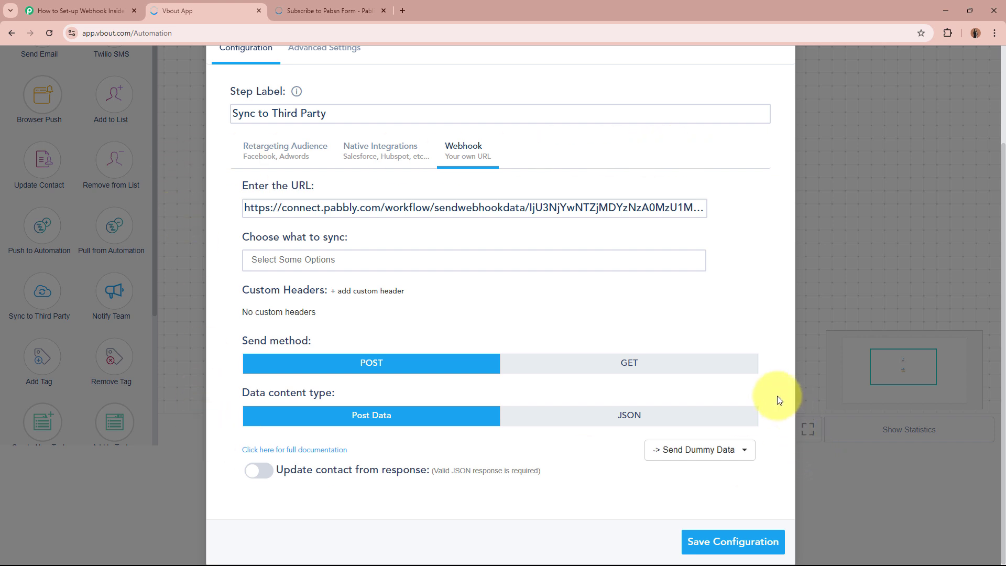
{"action": "left_click", "coordinate": [755, 544]}
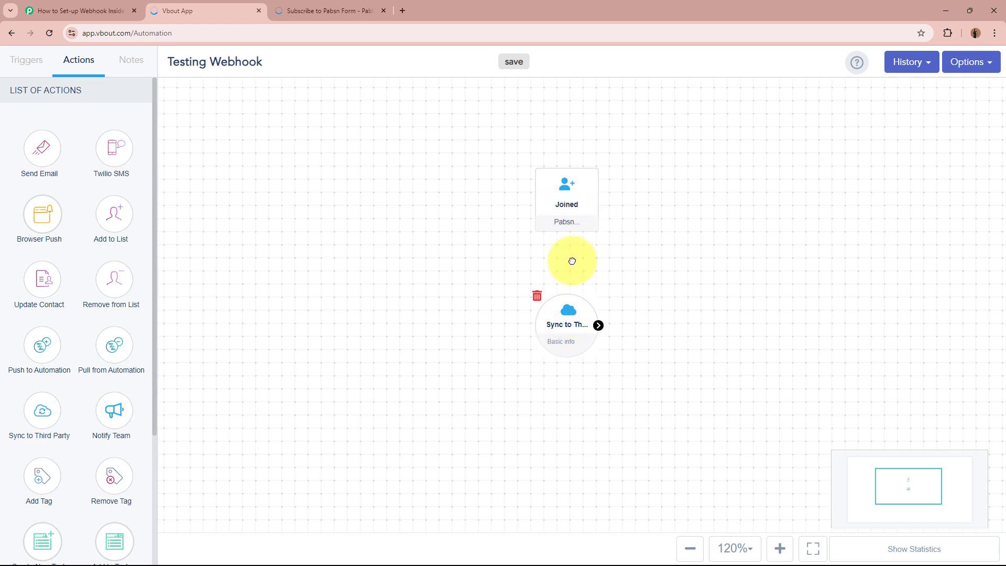
- Link the Joined trigger to Sync to Third Party and save the automation
{"action": "mouse_move", "coordinate": [601, 198]}
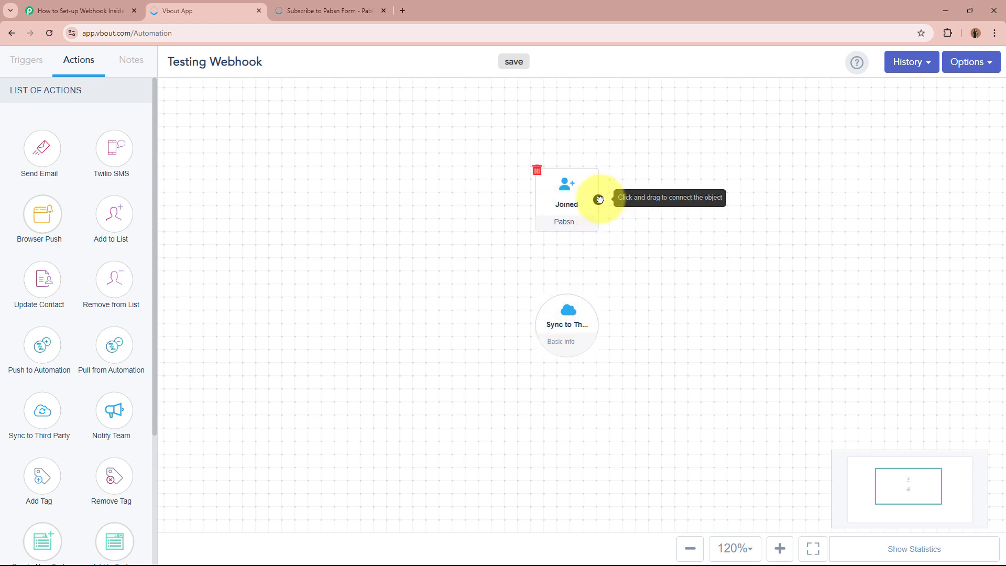
{"action": "left_click_drag", "start_coordinate": [598, 199], "coordinate": [567, 303]}
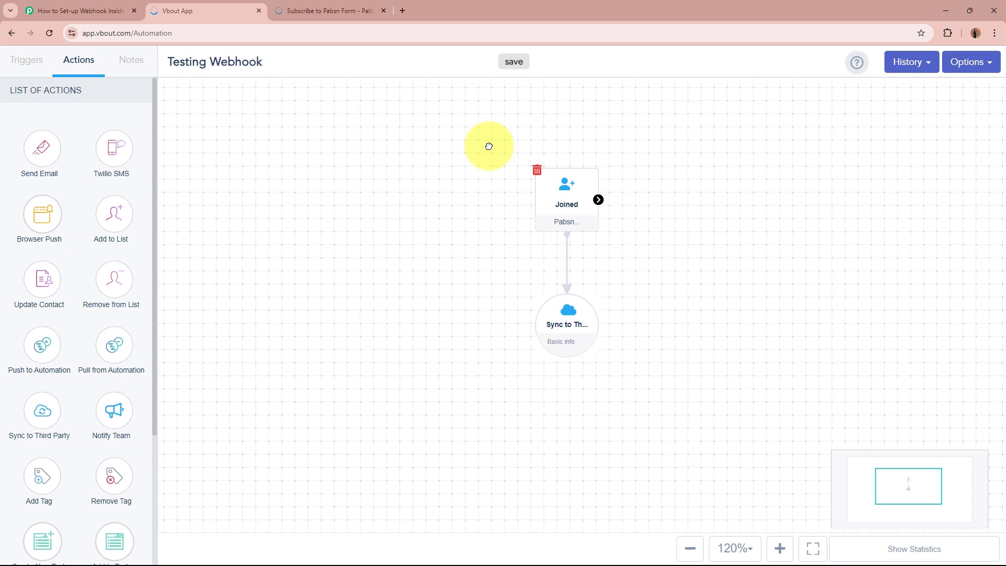
{"action": "left_click", "coordinate": [976, 72]}
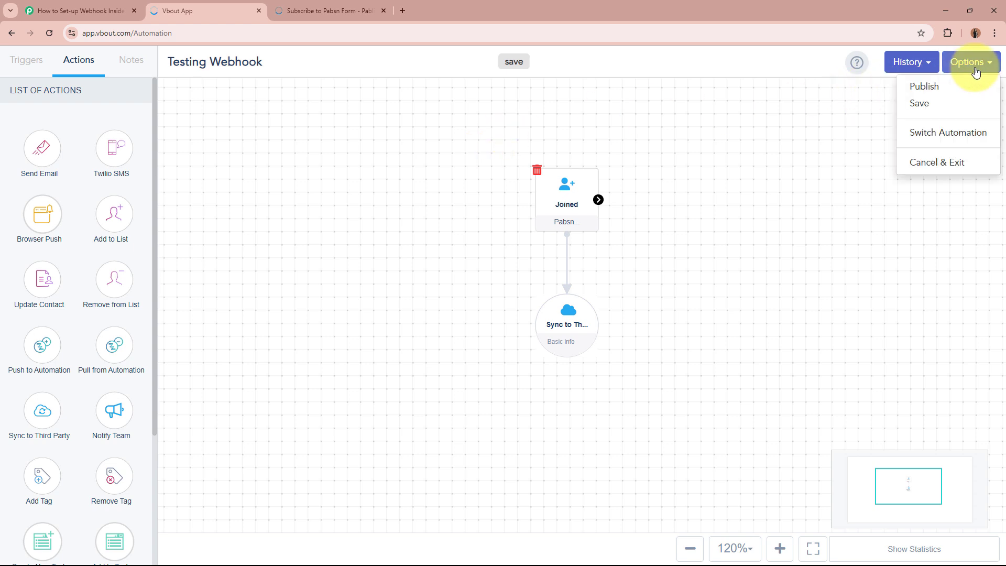
{"action": "left_click", "coordinate": [955, 103]}
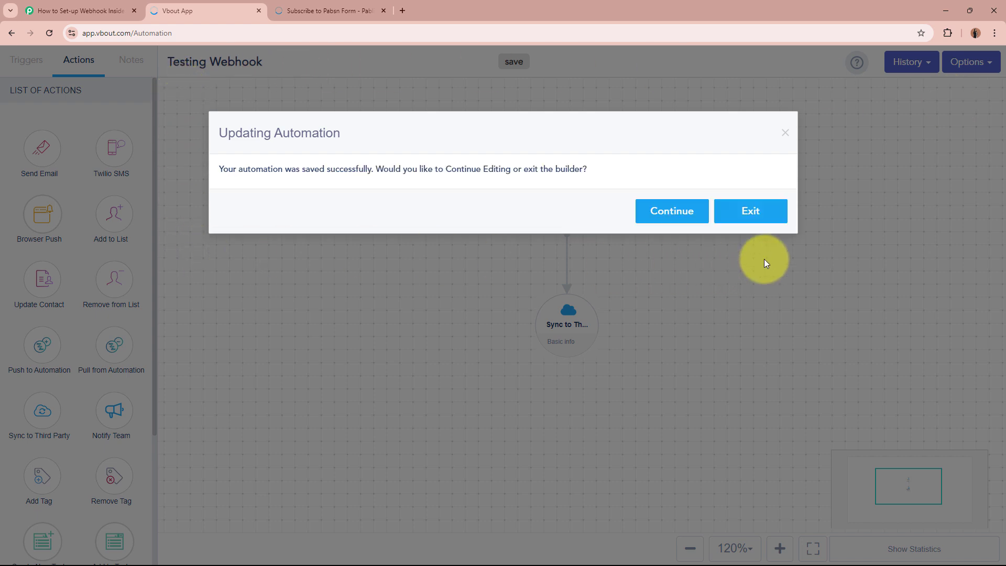
{"action": "left_click", "coordinate": [696, 218]}
- Publish the Testing Webhook automation and return to the Automations list
{"action": "left_click", "coordinate": [966, 61]}
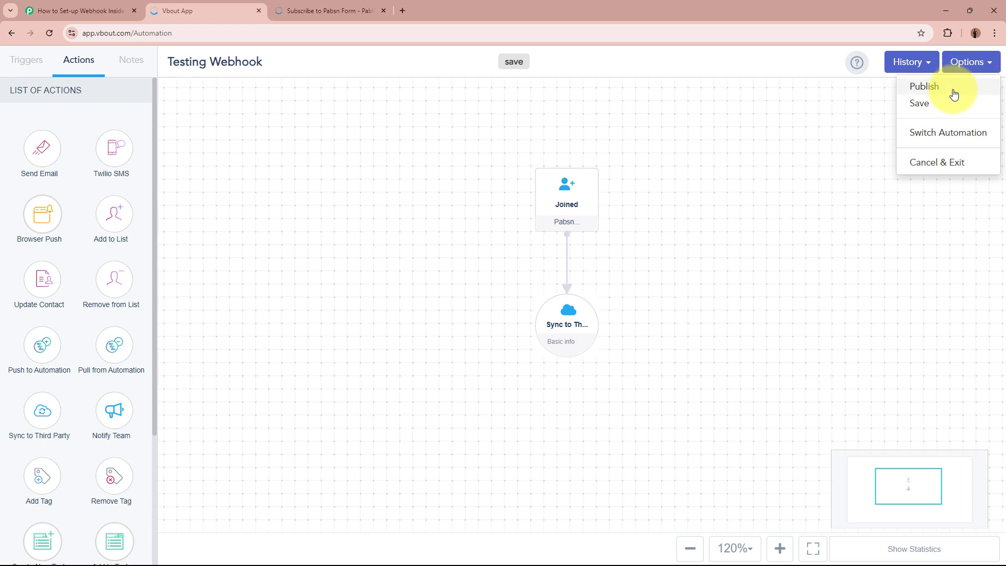
{"action": "left_click", "coordinate": [954, 90]}
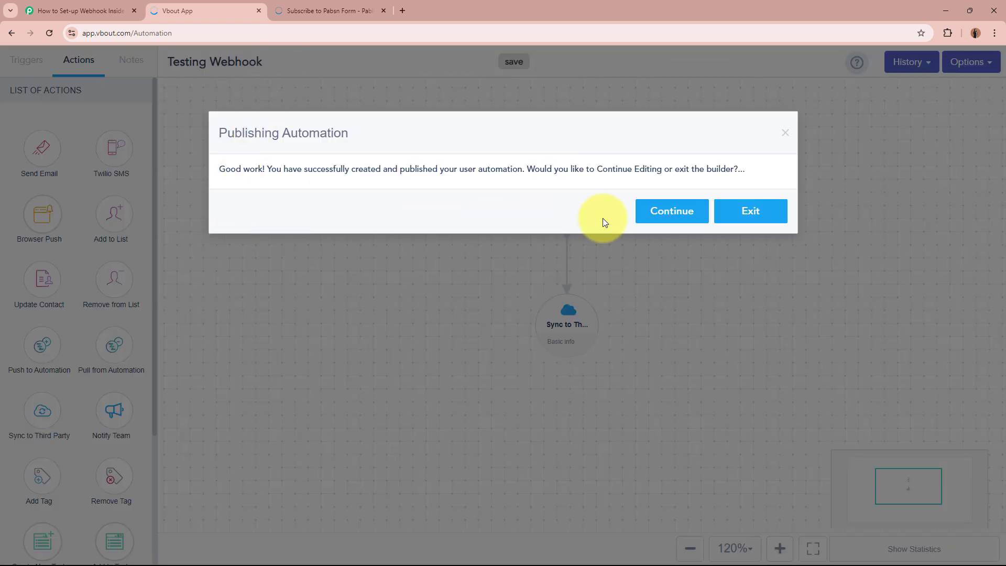
{"action": "left_click", "coordinate": [748, 217]}
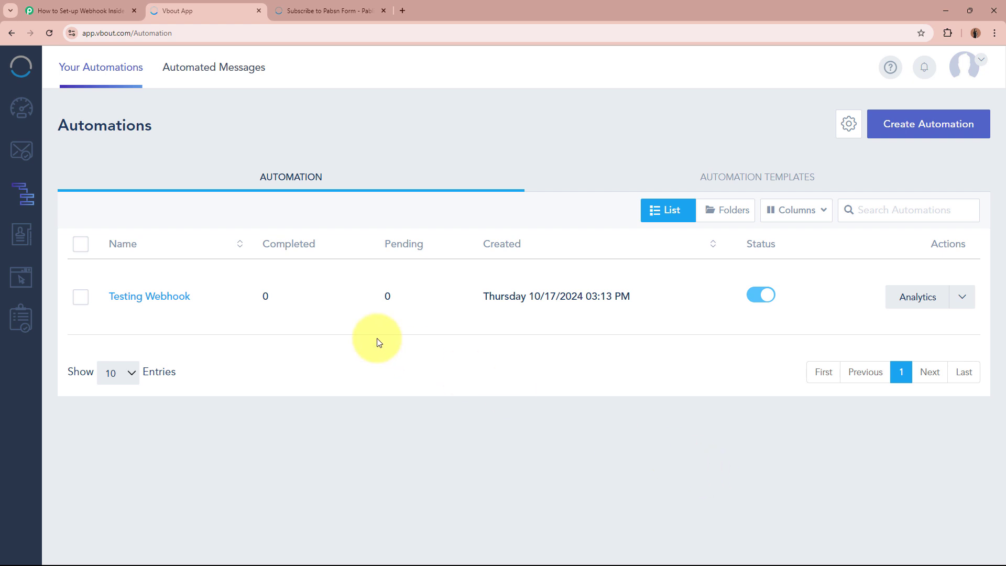
- Open the Pabsn list's contacts under Contacts > Lists
{"action": "left_click", "coordinate": [25, 243]}
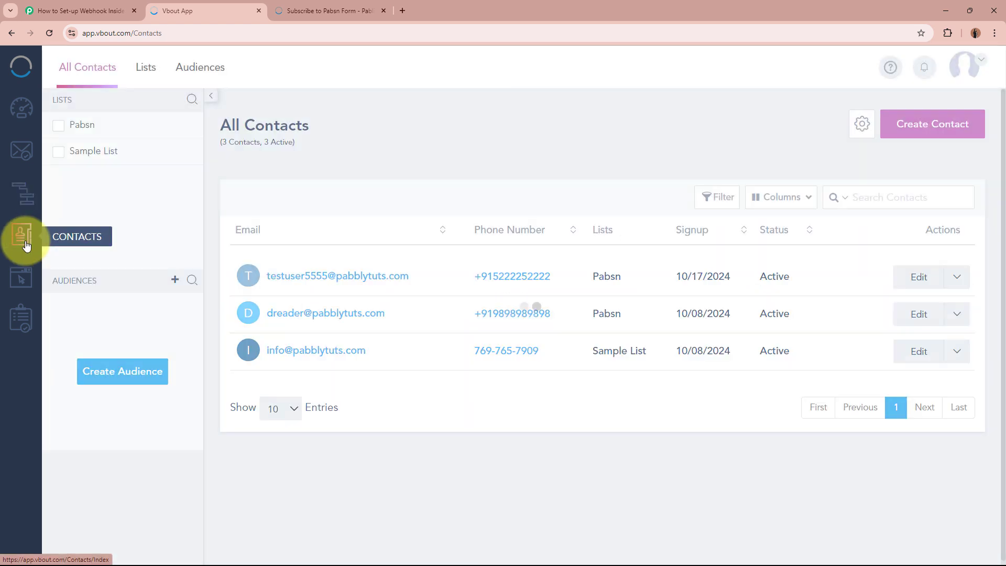
{"action": "left_click", "coordinate": [142, 77]}
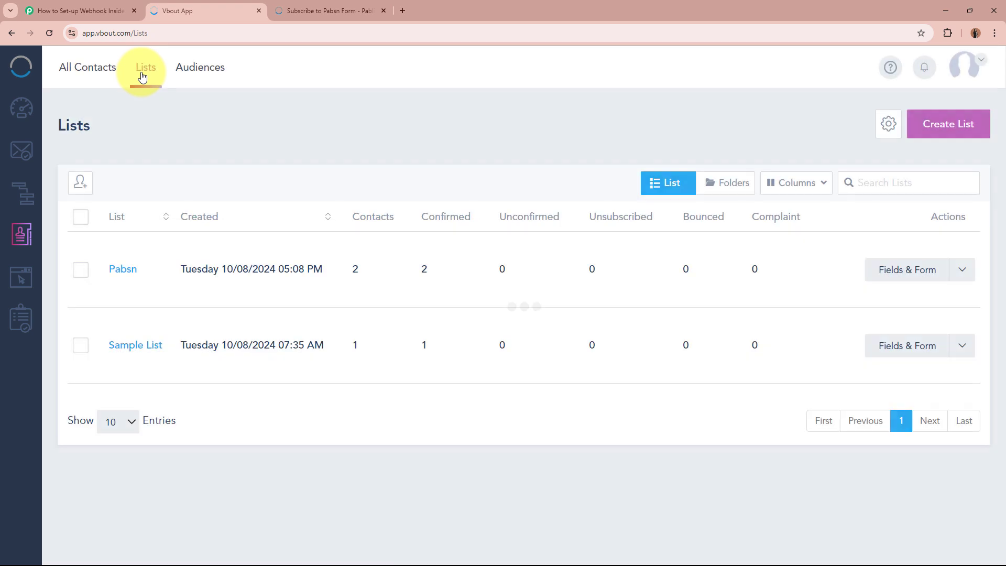
{"action": "left_click", "coordinate": [115, 277]}
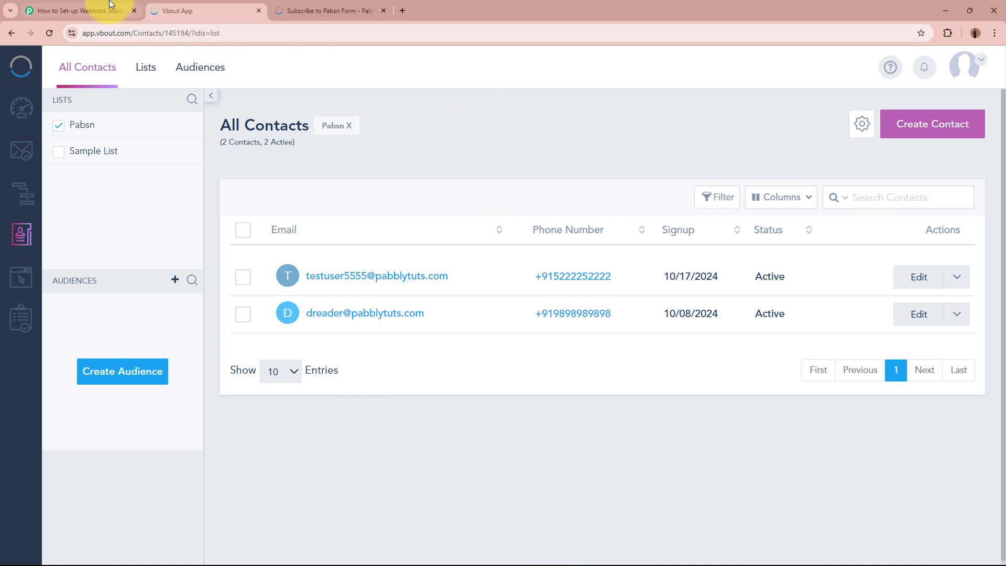
- Check the Pabbly workflow, then bring up the Pabsn Form subscription page
{"action": "left_click", "coordinate": [83, 10]}
{"action": "scroll", "coordinate": [236, 359], "scroll_direction": "down", "scroll_amount": 8}
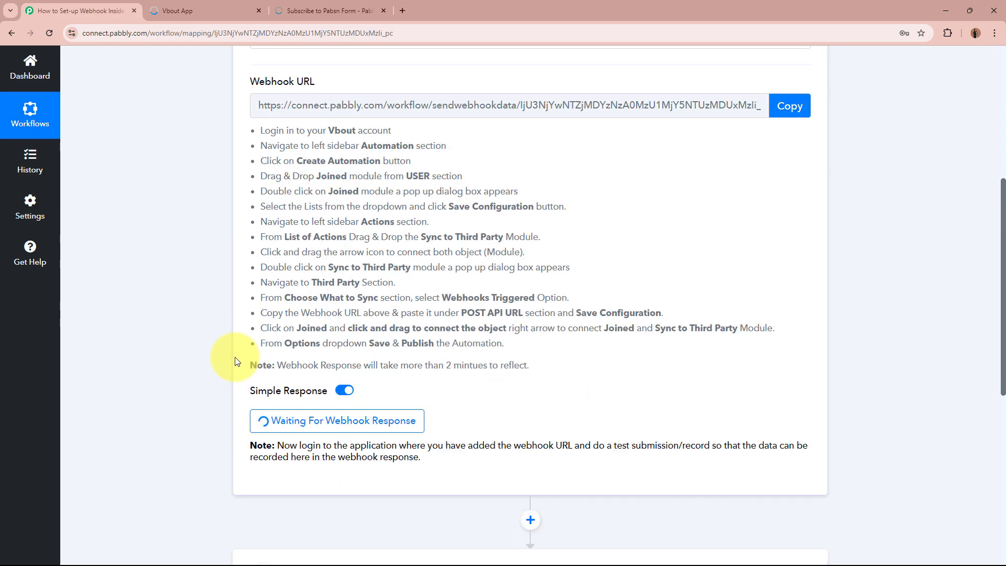
{"action": "scroll", "coordinate": [236, 315], "scroll_direction": "up", "scroll_amount": 9}
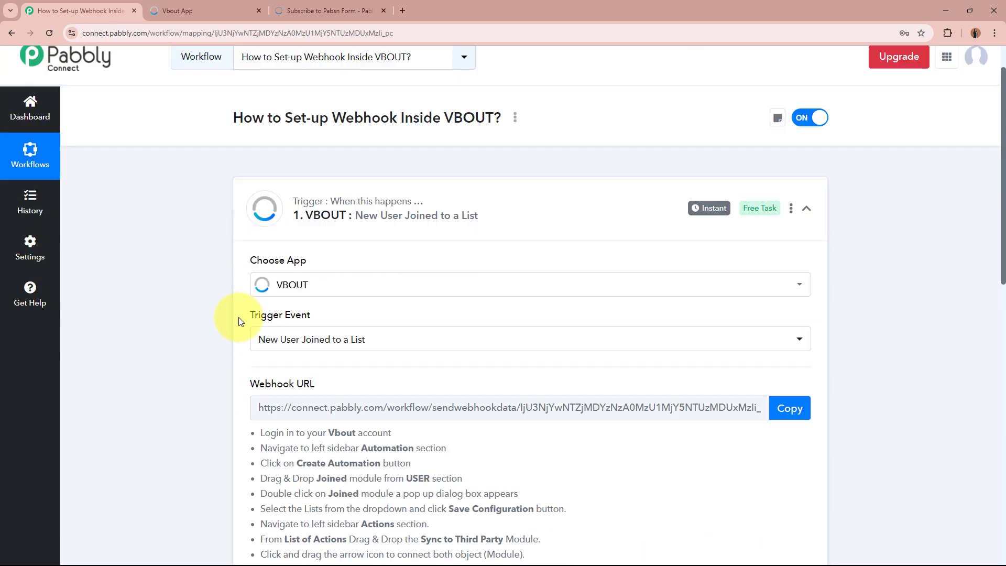
{"action": "left_click", "coordinate": [209, 10]}
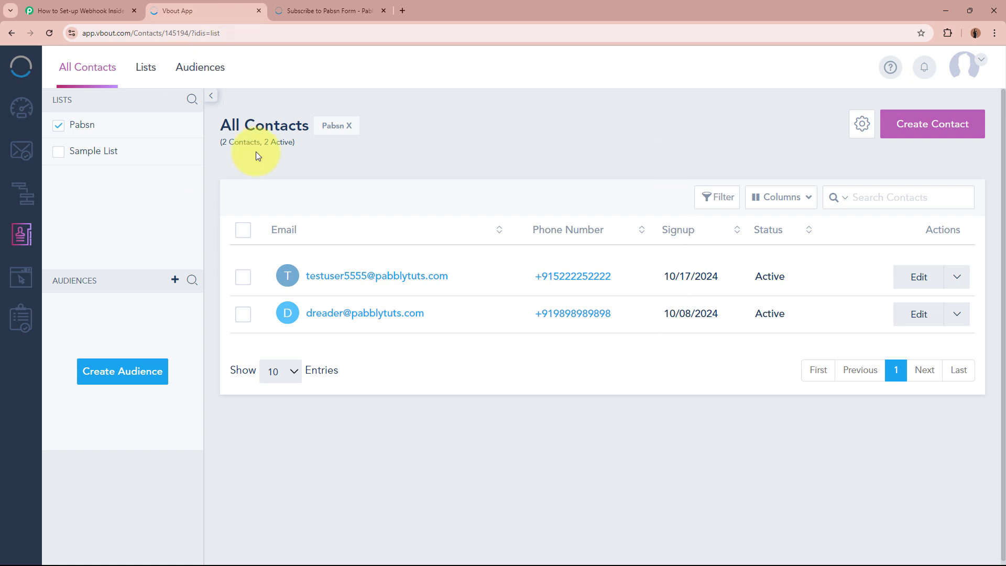
{"action": "left_click", "coordinate": [361, 10]}
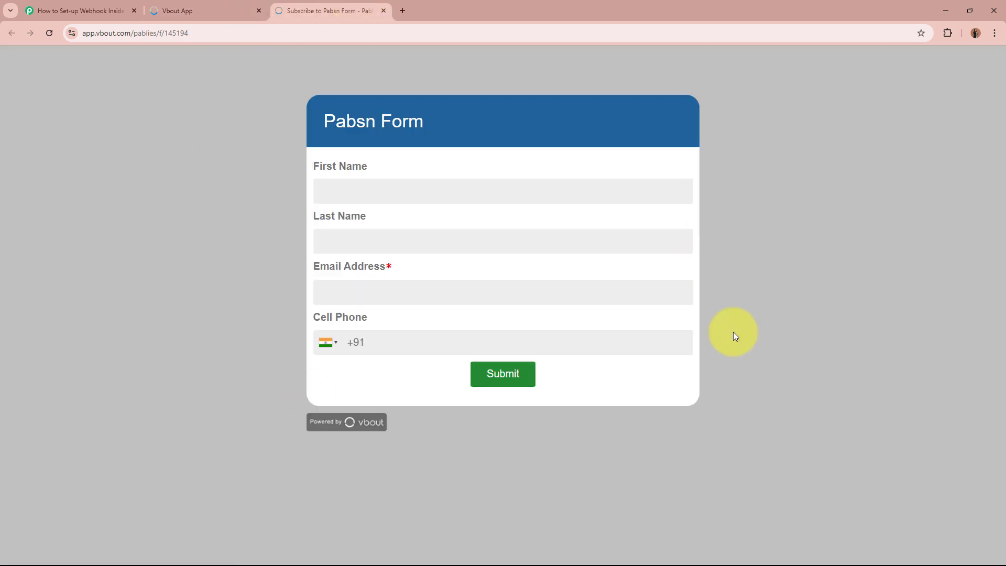
- Submit a test contact's first and last name, e-mail and cell phone via the Pabsn Form
{"action": "left_click", "coordinate": [505, 193]}
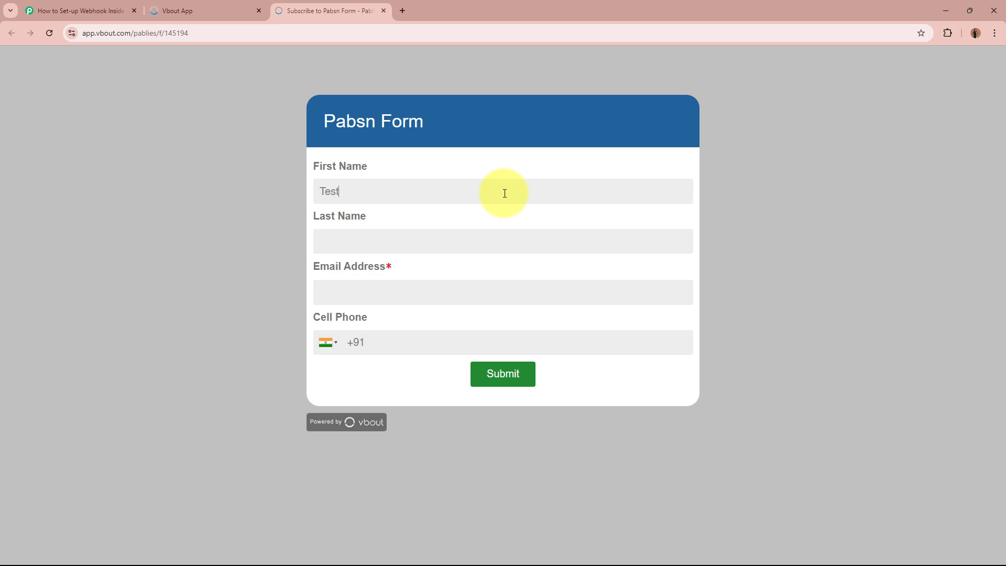
{"action": "left_click", "coordinate": [514, 237]}
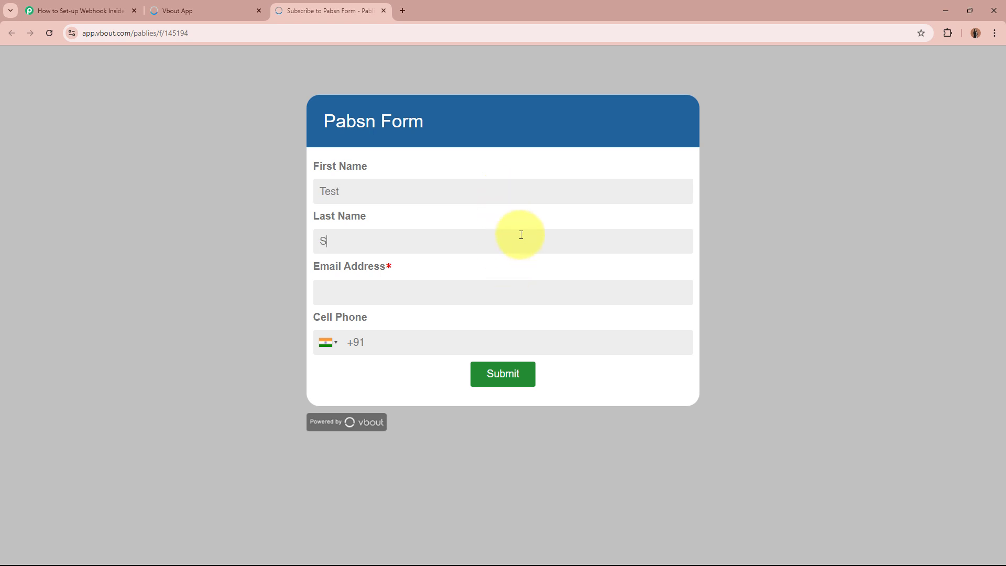
{"action": "left_click", "coordinate": [515, 298]}
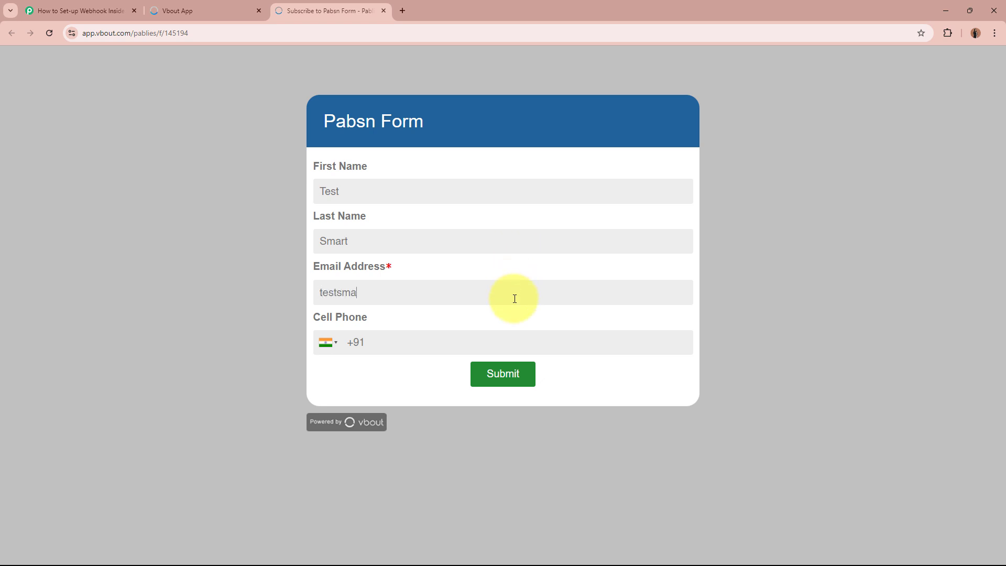
{"action": "left_click", "coordinate": [503, 345]}
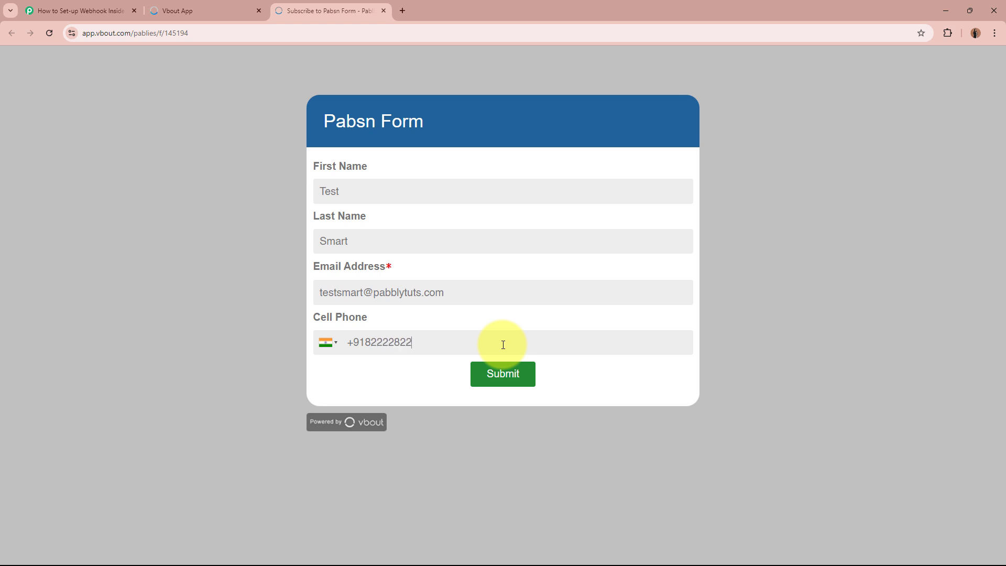
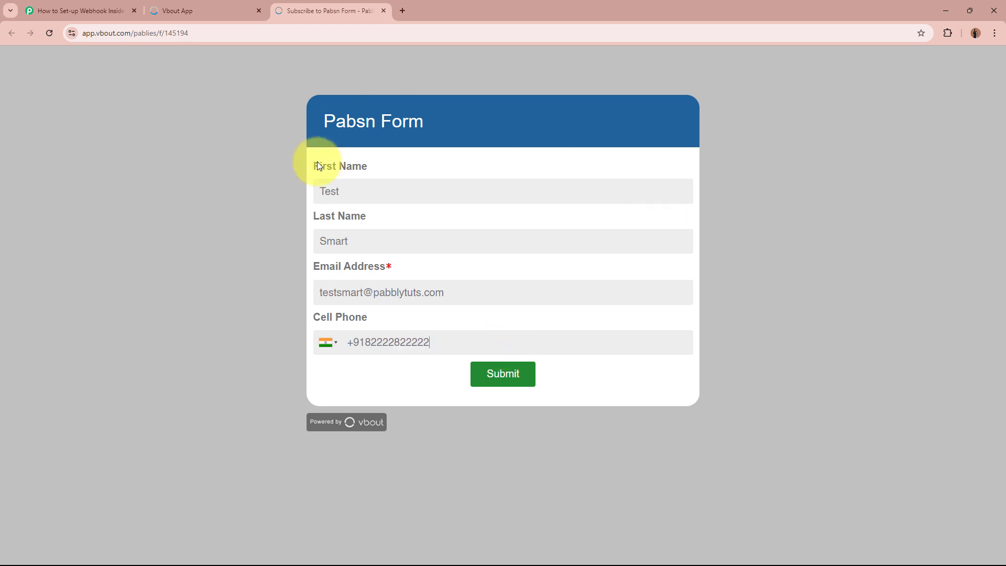
{"action": "left_click", "coordinate": [504, 375]}
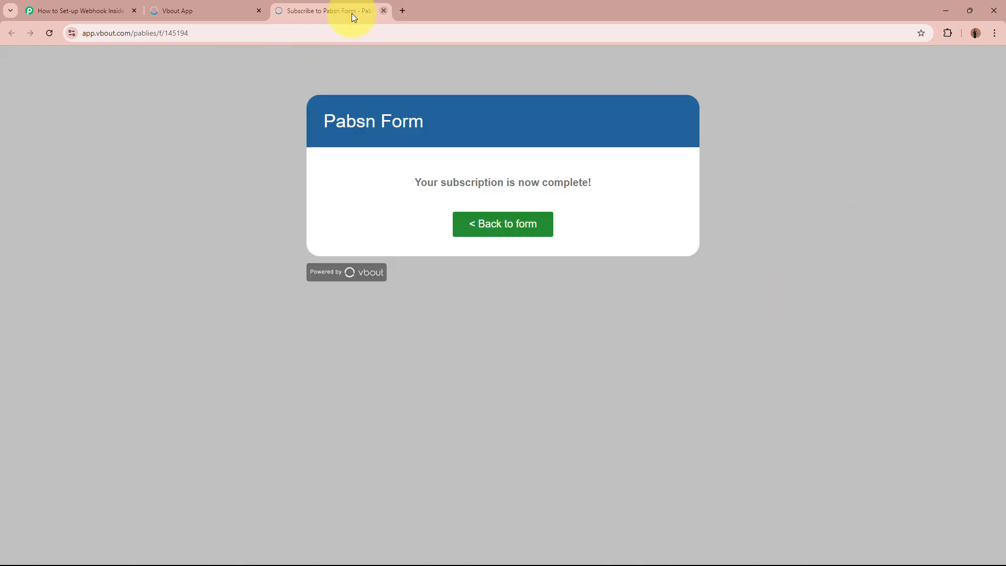
{"action": "left_click", "coordinate": [219, 8]}
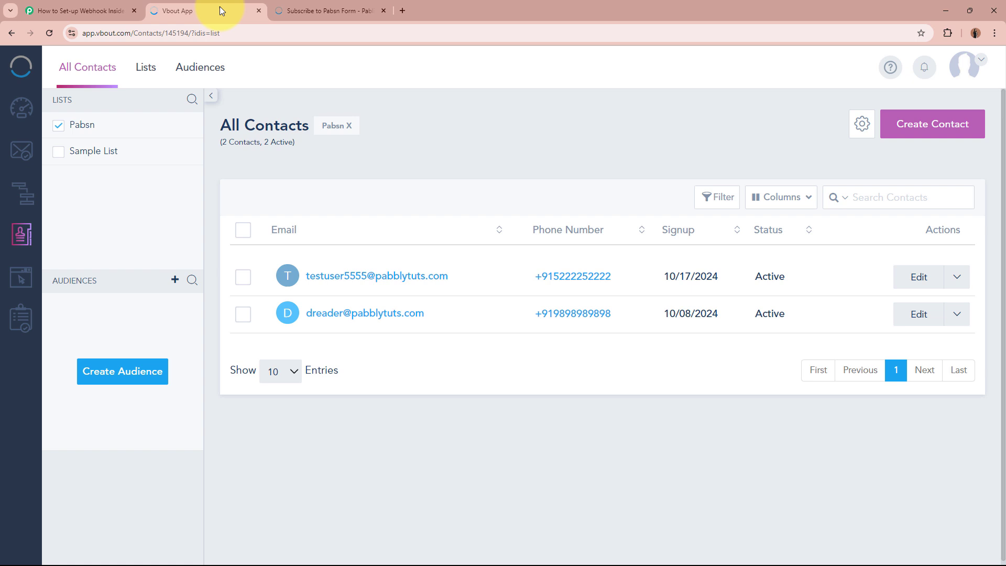
- Reload the VBOUT contacts page so the Pabsn list shows the new test contact
{"action": "left_click", "coordinate": [49, 33]}
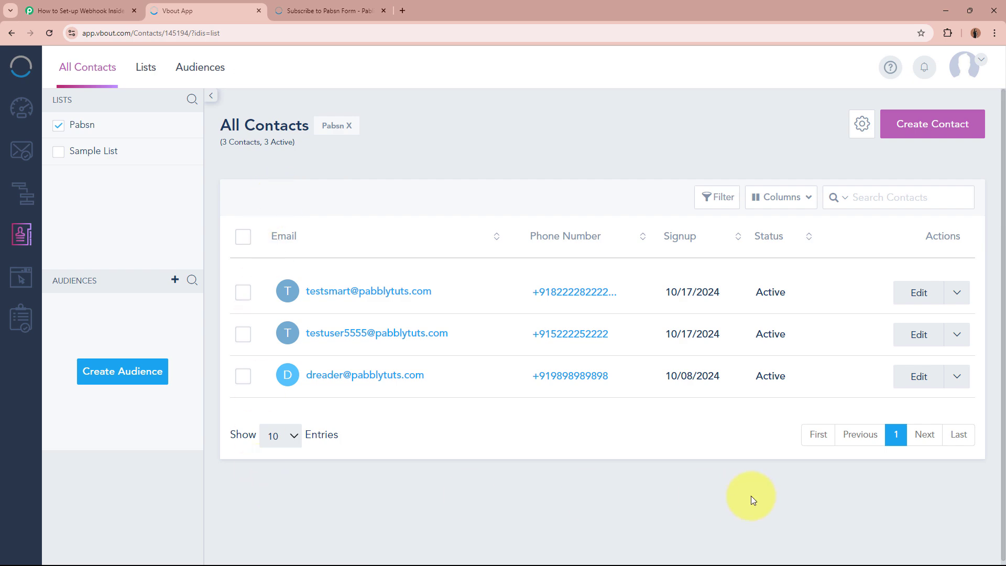
- Back in Pabbly Connect, wait under Waiting For Webhook Response until Response A arrives
{"action": "left_click", "coordinate": [79, 10]}
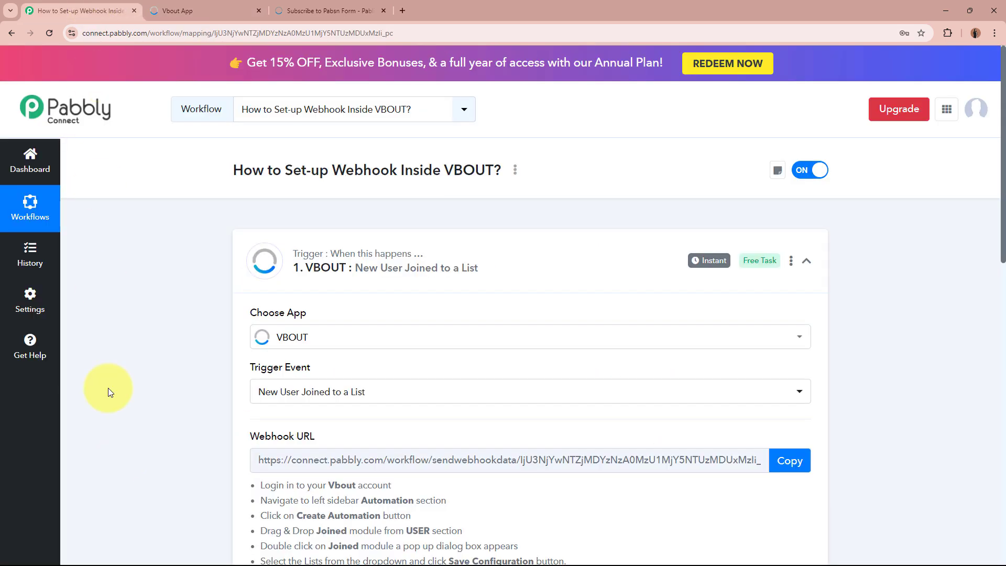
{"action": "scroll", "coordinate": [120, 414], "scroll_direction": "down", "scroll_amount": 6}
{"action": "scroll", "coordinate": [159, 427], "scroll_direction": "down", "scroll_amount": 1}
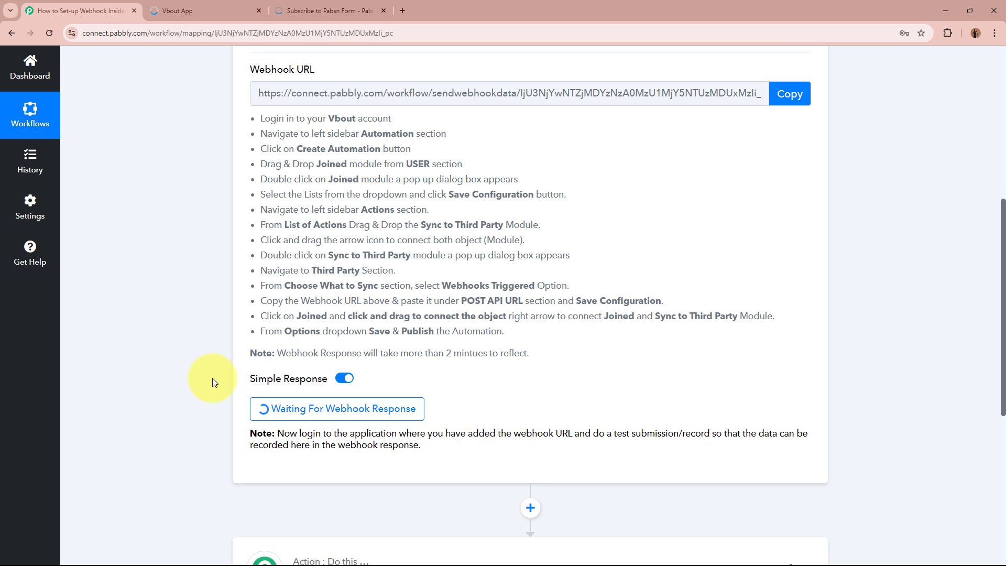
{"action": "left_click_drag", "start_coordinate": [276, 353], "coordinate": [538, 353]}
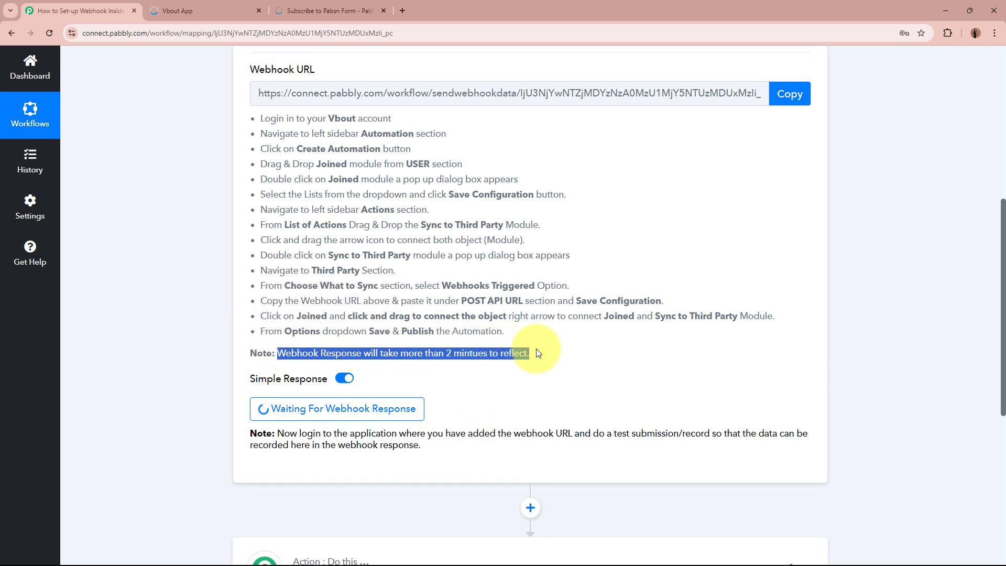
{"action": "left_click", "coordinate": [538, 353]}
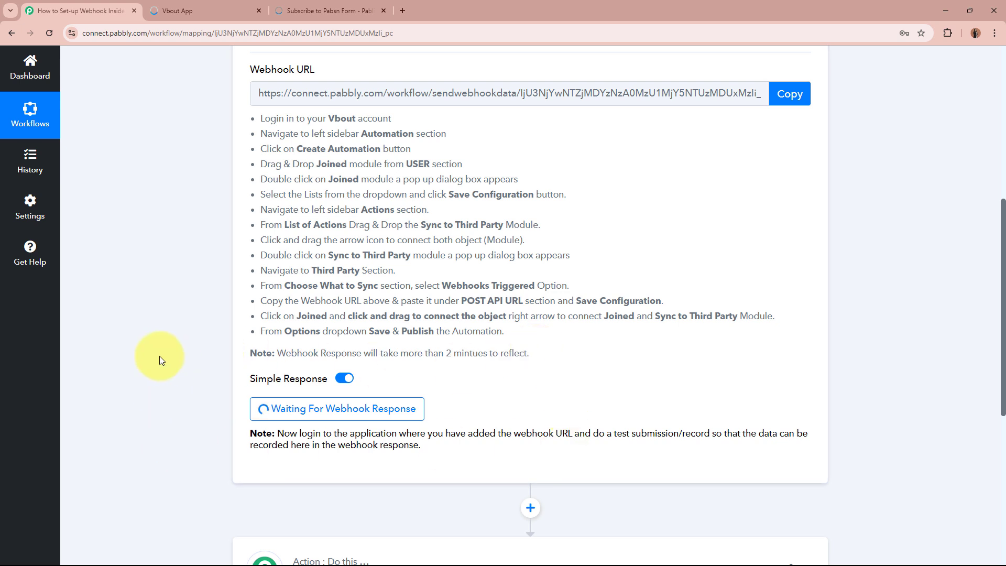
{"action": "scroll", "coordinate": [159, 356], "scroll_direction": "down", "scroll_amount": 1}
- Check the captured Contact Email, Contact Id and Contact Phone values in Response Received
{"action": "scroll", "coordinate": [159, 356], "scroll_direction": "down", "scroll_amount": 3}
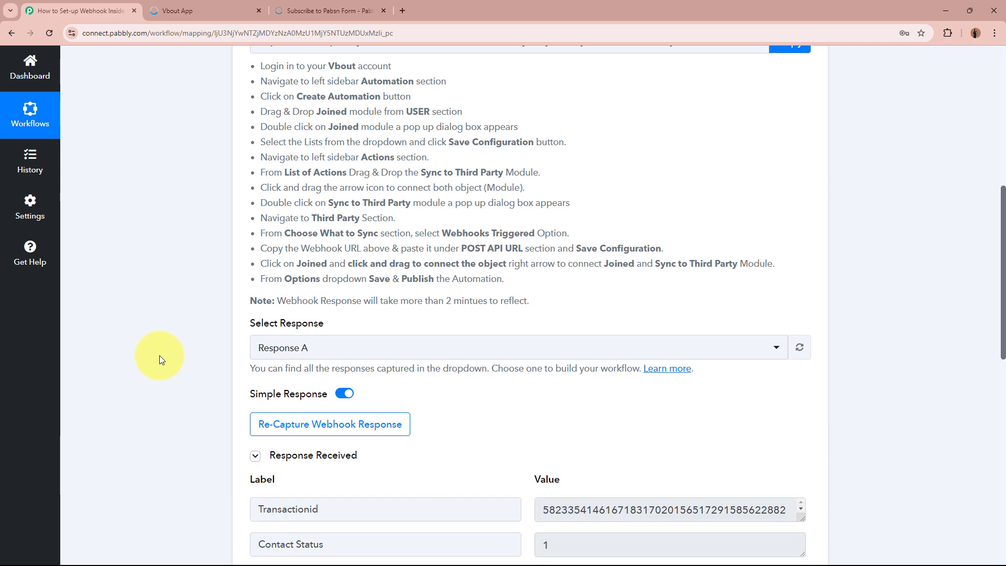
{"action": "scroll", "coordinate": [160, 356], "scroll_direction": "down", "scroll_amount": 2}
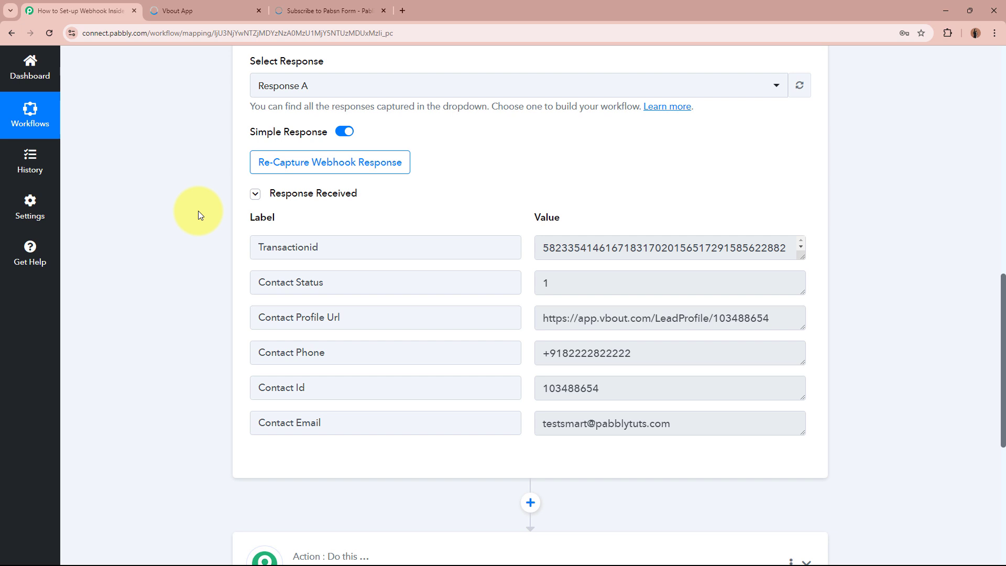
{"action": "left_click", "coordinate": [649, 420]}
{"action": "key", "text": "ctrl+a"}
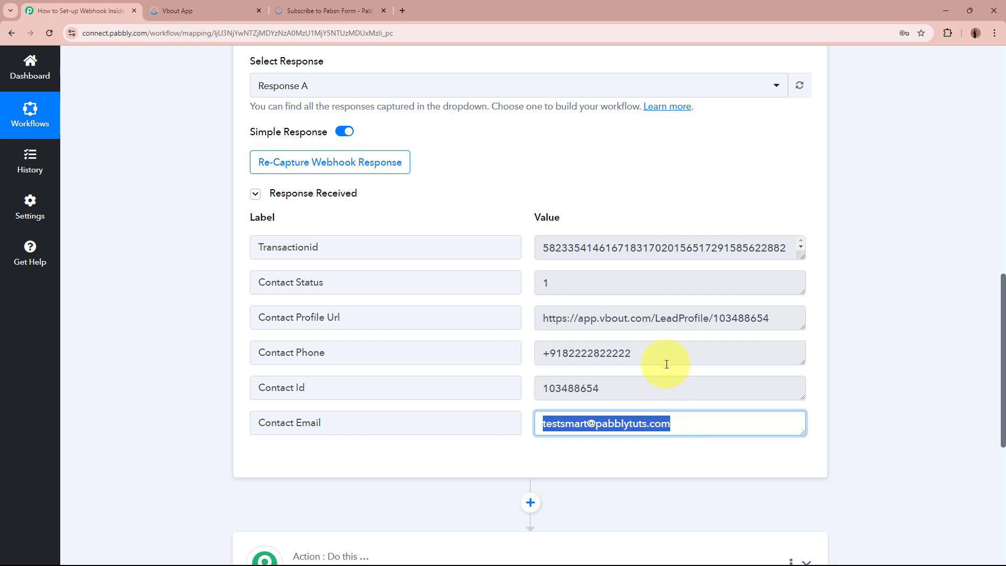
{"action": "left_click", "coordinate": [638, 387]}
{"action": "key", "text": "ctrl+a"}
{"action": "left_click", "coordinate": [672, 354]}
{"action": "key", "text": "ctrl+a"}
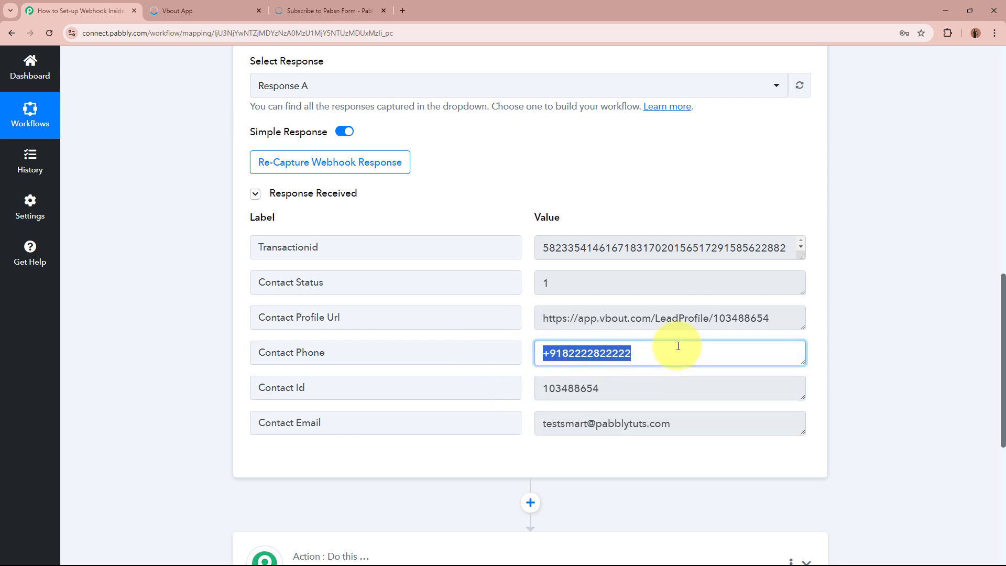
- Clear the selection and collapse the VBOUT trigger step
{"action": "left_click", "coordinate": [886, 336]}
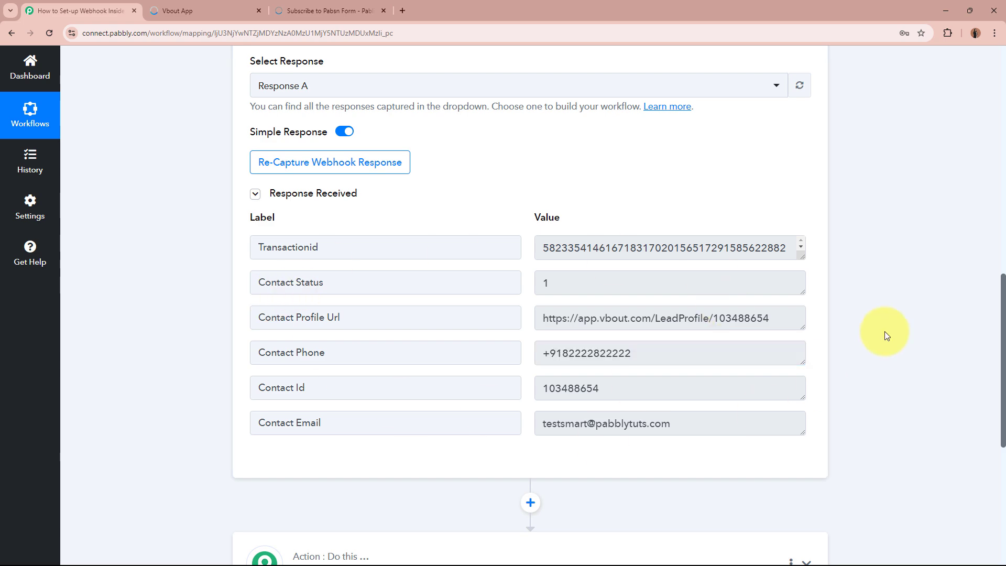
{"action": "scroll", "coordinate": [168, 229], "scroll_direction": "up", "scroll_amount": 1}
{"action": "scroll", "coordinate": [168, 226], "scroll_direction": "up", "scroll_amount": 10}
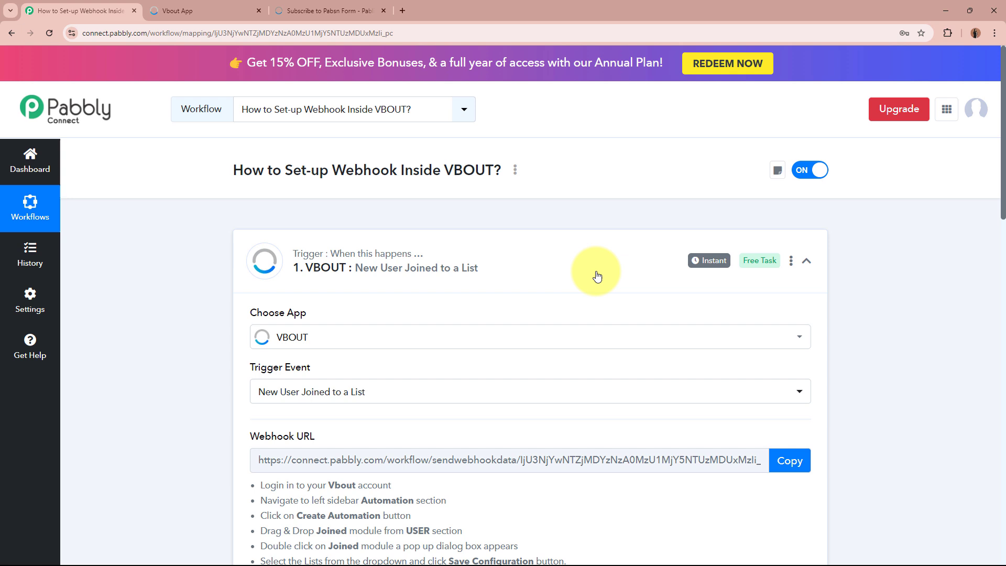
{"action": "left_click", "coordinate": [597, 276]}
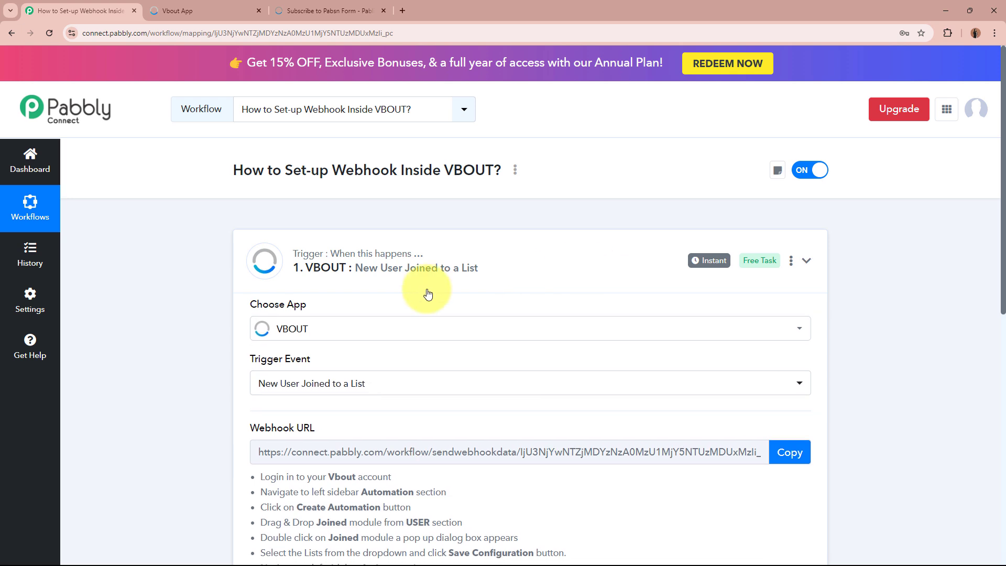